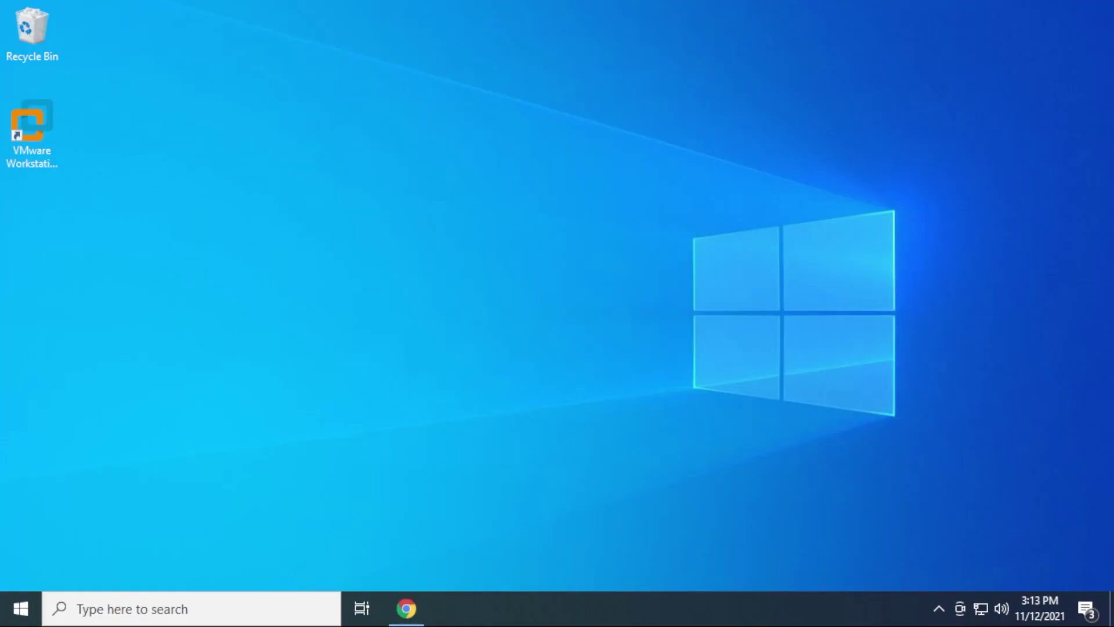
Bring up Chrome, compare the Solana Docs and Solflare tabs, and open the Solflare extension's Web Store page.
{"action": "left_click", "coordinate": [406, 609]}
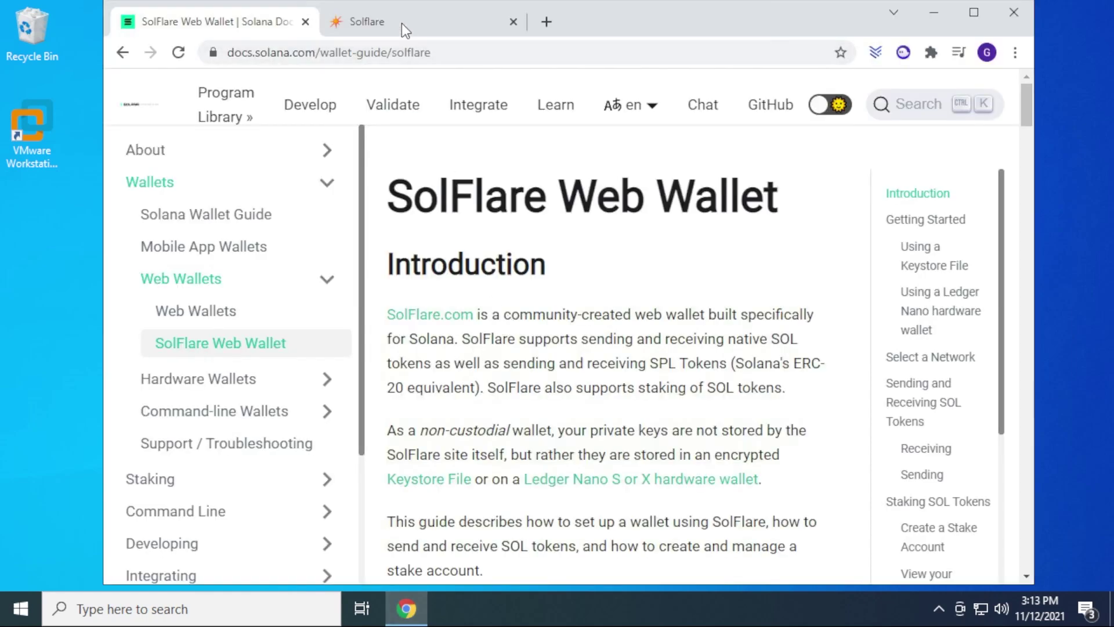
{"action": "left_click", "coordinate": [401, 23]}
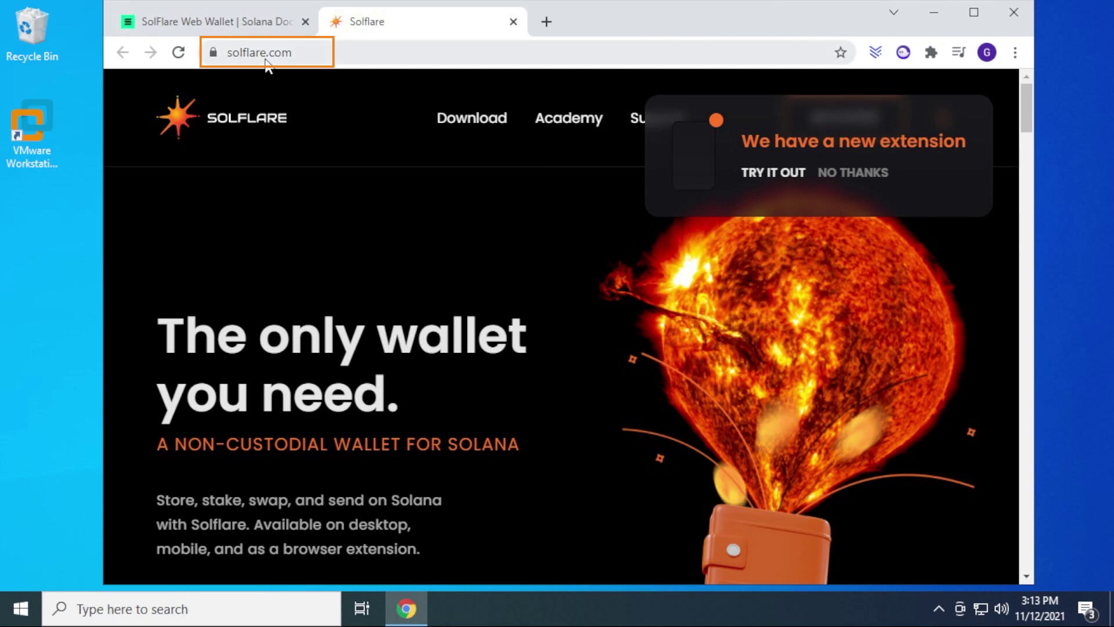
{"action": "left_click", "coordinate": [215, 26]}
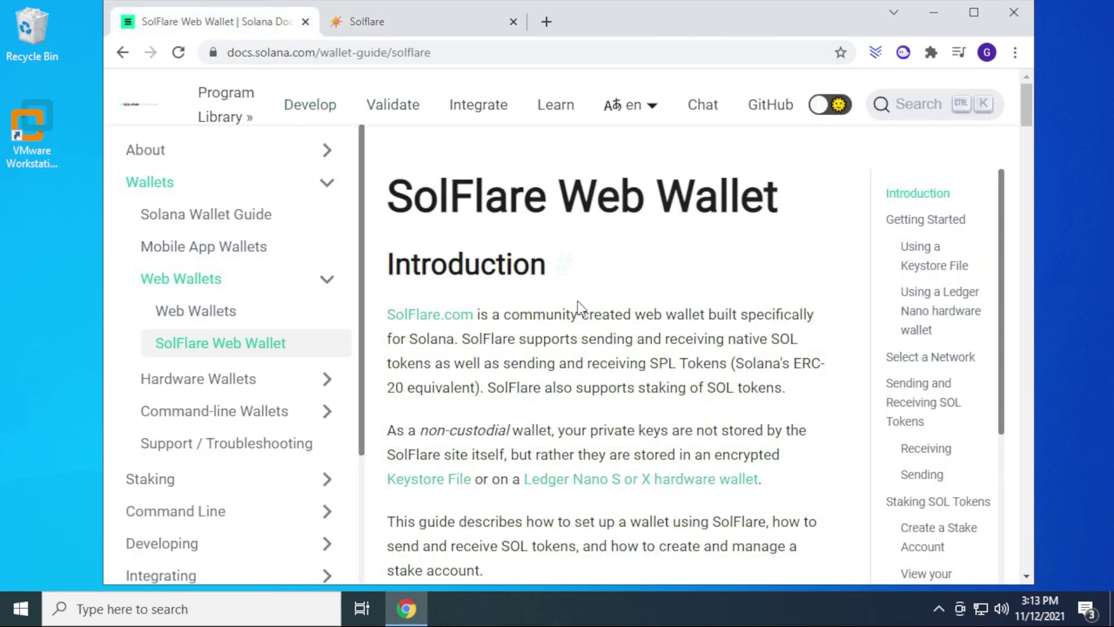
{"action": "left_click", "coordinate": [455, 22]}
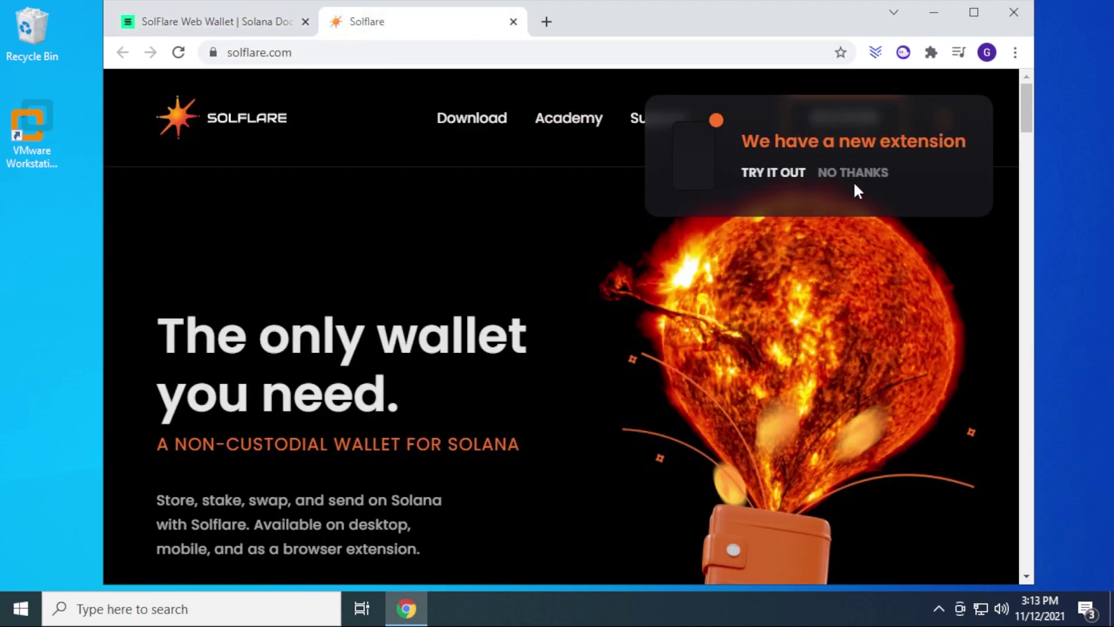
{"action": "left_click", "coordinate": [783, 174]}
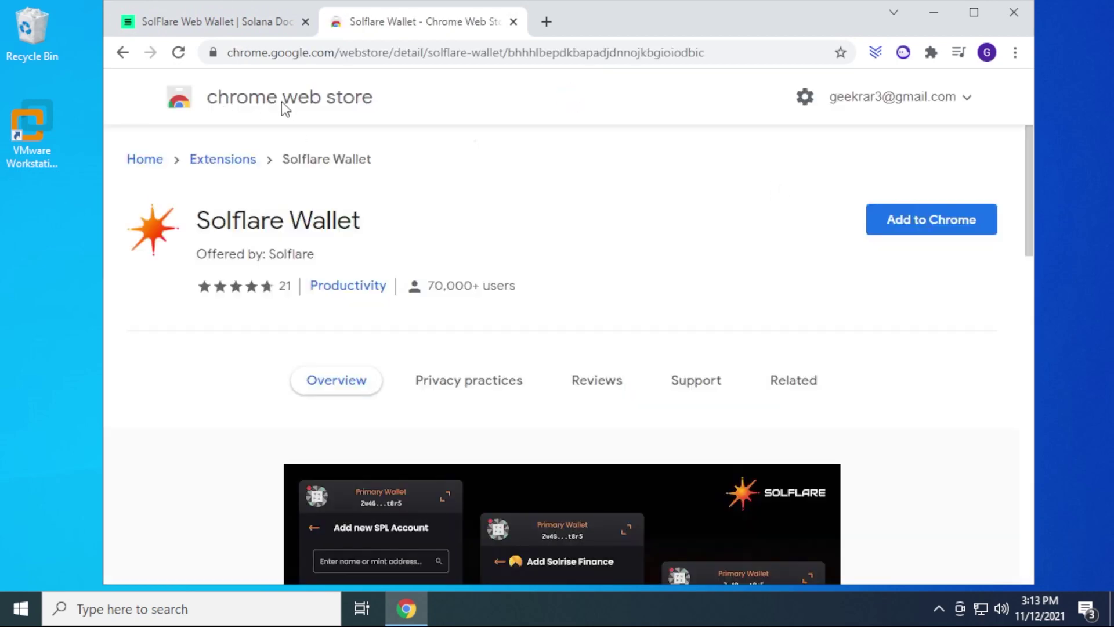
Add the Solflare Wallet extension to Chrome and dismiss the added notice.
{"action": "left_click", "coordinate": [912, 229]}
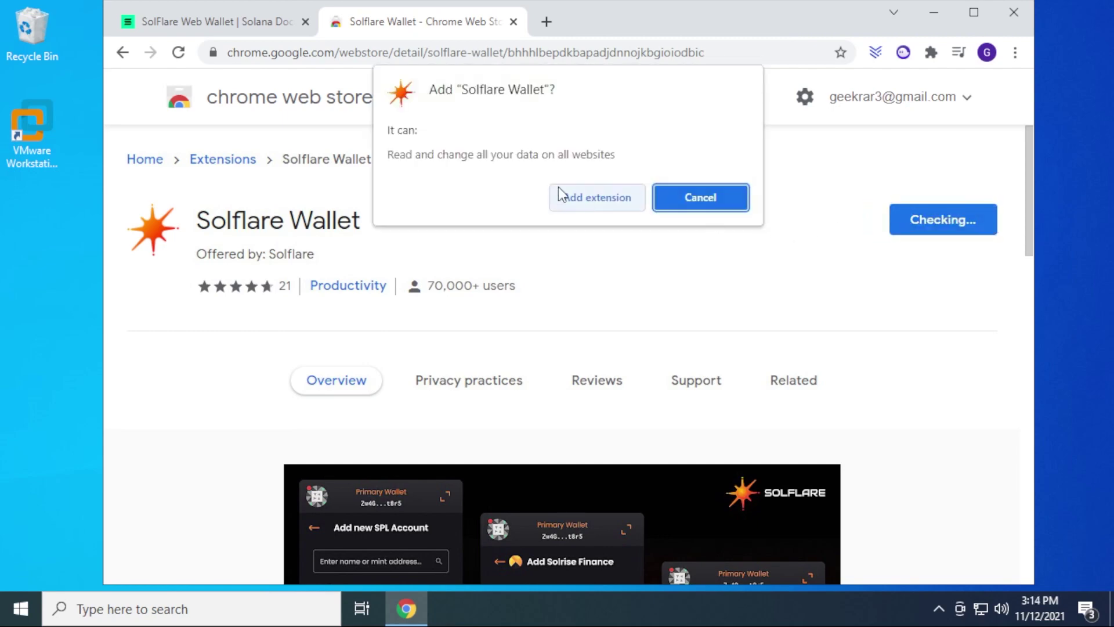
{"action": "left_click", "coordinate": [593, 197]}
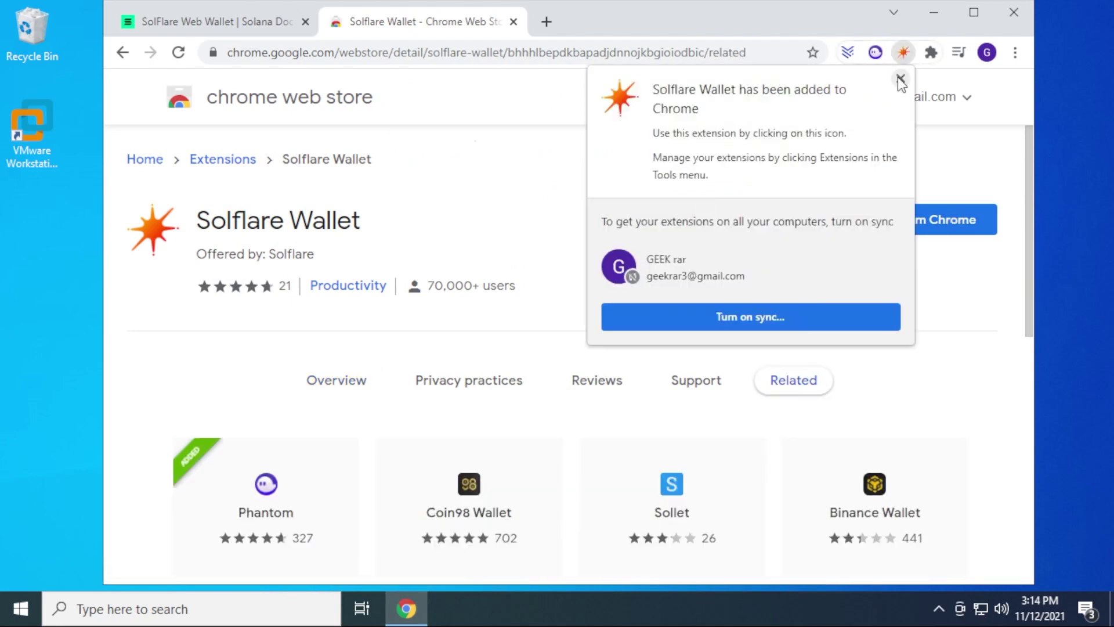
{"action": "left_click", "coordinate": [901, 80]}
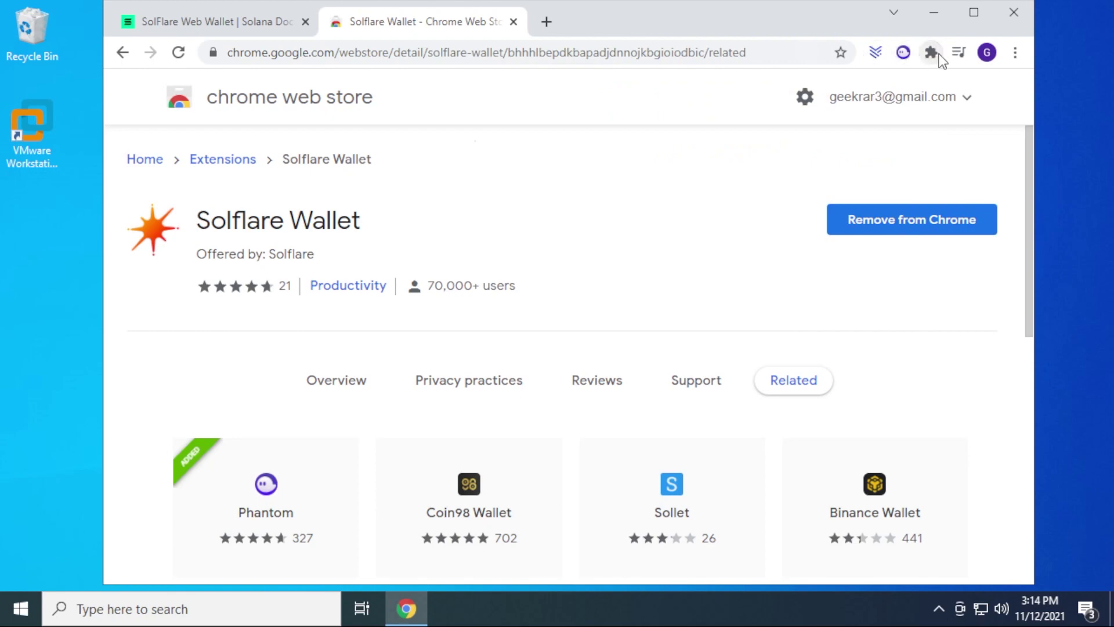
Pin Solflare Wallet from the Extensions menu and launch it.
{"action": "left_click", "coordinate": [931, 53]}
{"action": "left_click", "coordinate": [891, 247]}
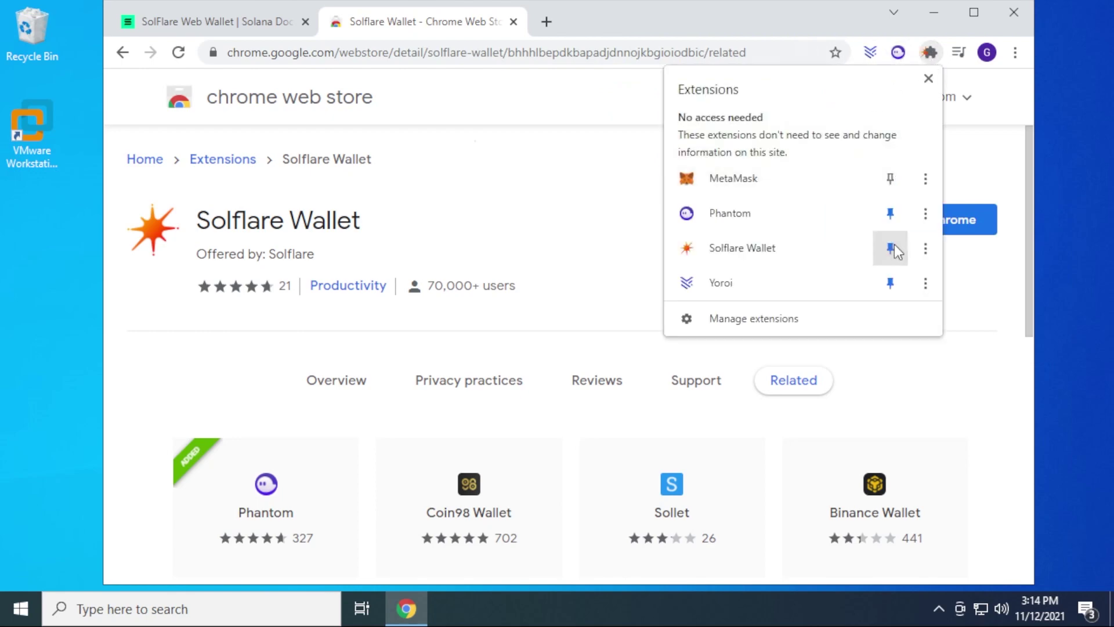
{"action": "left_click", "coordinate": [930, 79]}
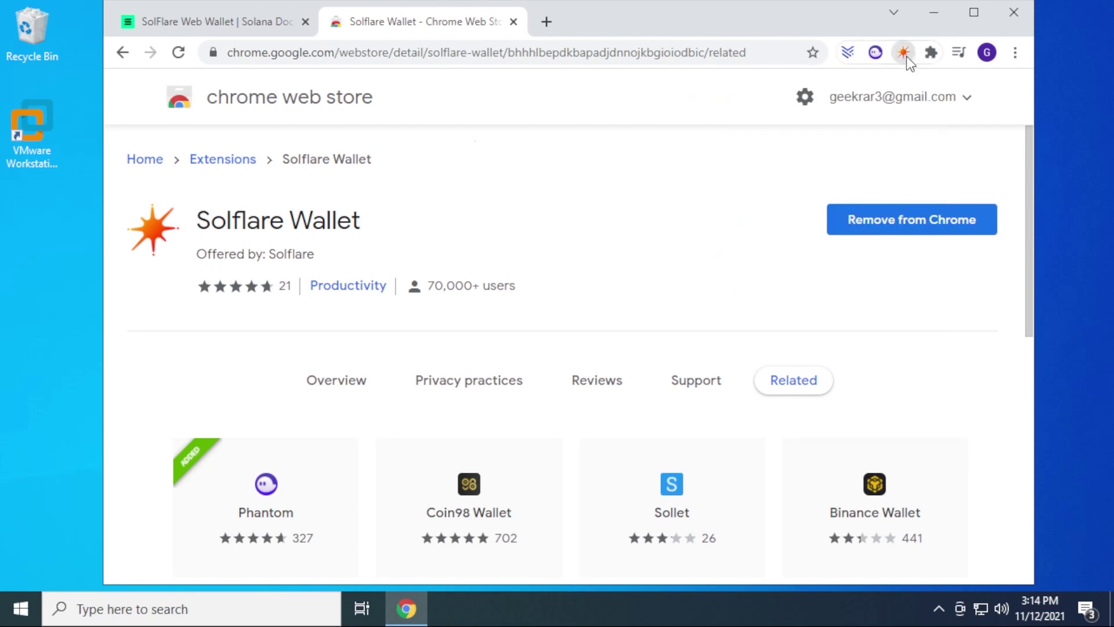
{"action": "left_click", "coordinate": [907, 56]}
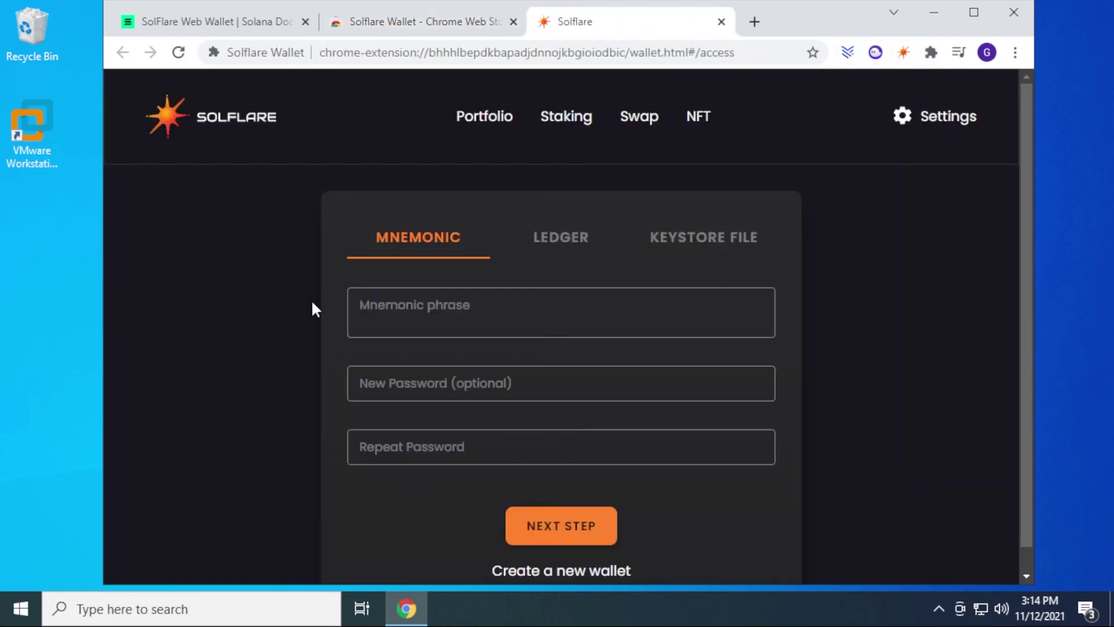
Focus the empty Mnemonic phrase field on the wallet access page.
{"action": "left_click", "coordinate": [550, 320]}
Start a new wallet, enter the password in both fields, and continue to the recovery phrase.
{"action": "left_click", "coordinate": [553, 573]}
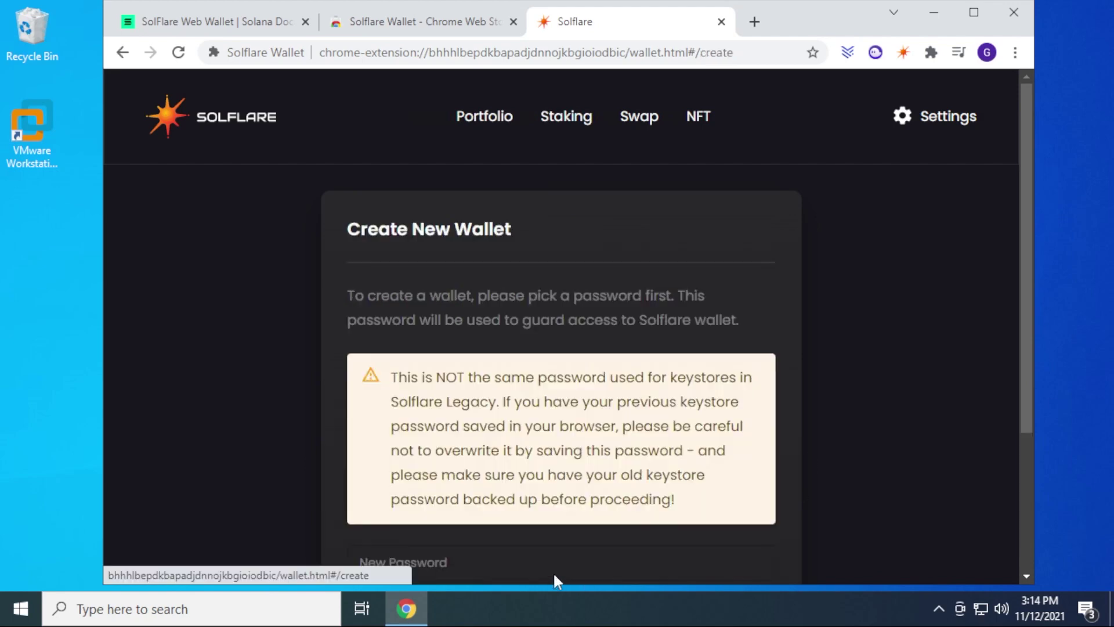
{"action": "left_click_drag", "start_coordinate": [1025, 227], "coordinate": [1026, 327]}
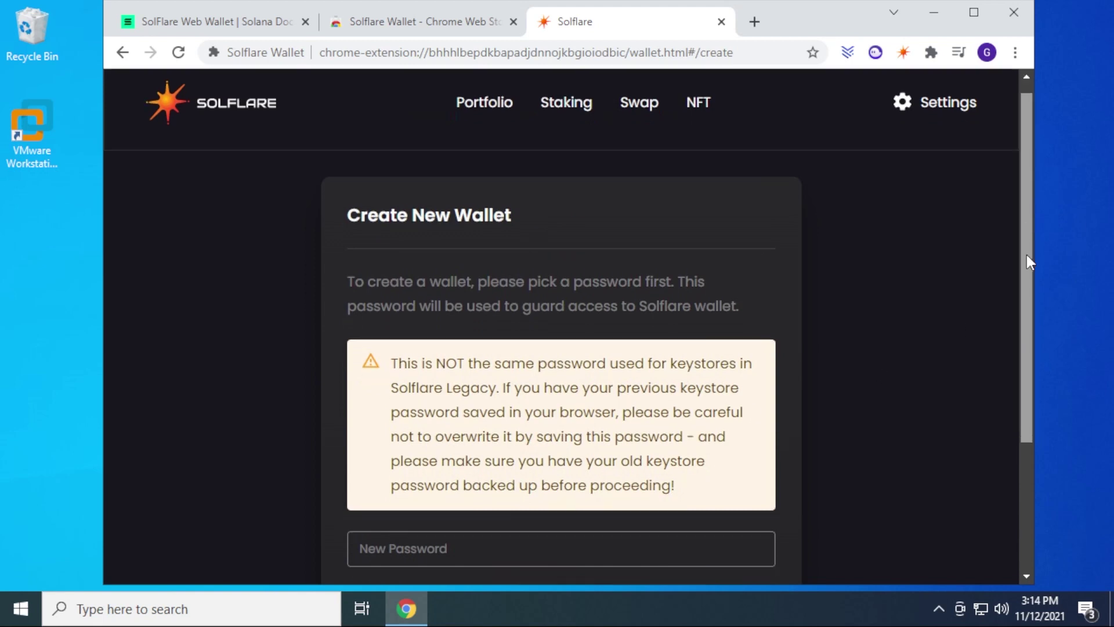
{"action": "left_click", "coordinate": [385, 424]}
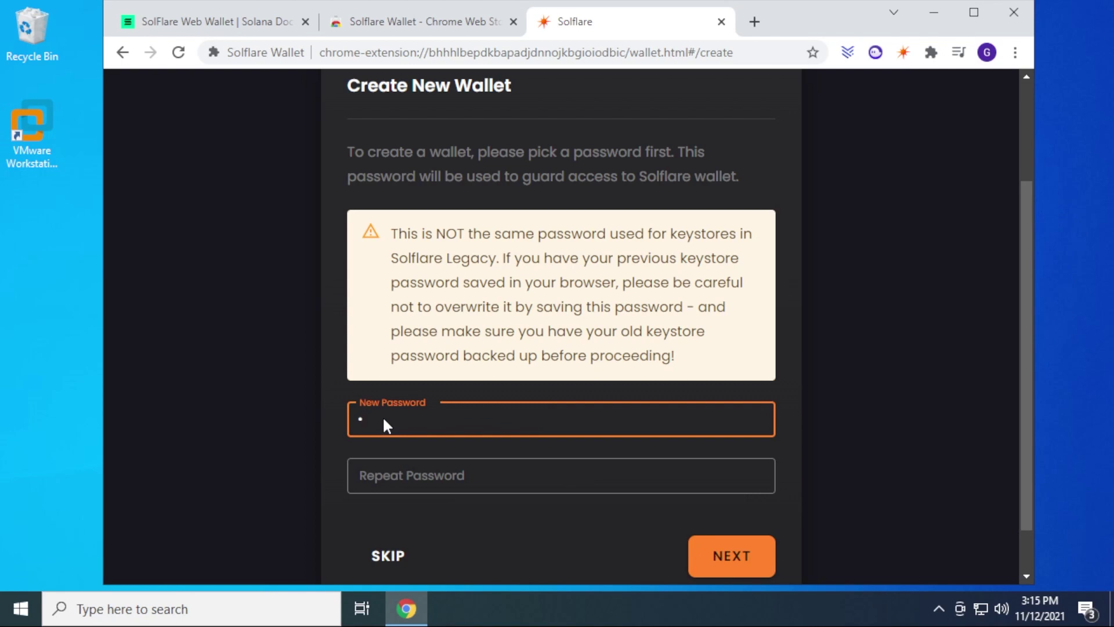
{"action": "type", "text": "******"}
{"action": "left_click", "coordinate": [471, 474]}
{"action": "type", "text": "**********"}
{"action": "left_click", "coordinate": [726, 552]}
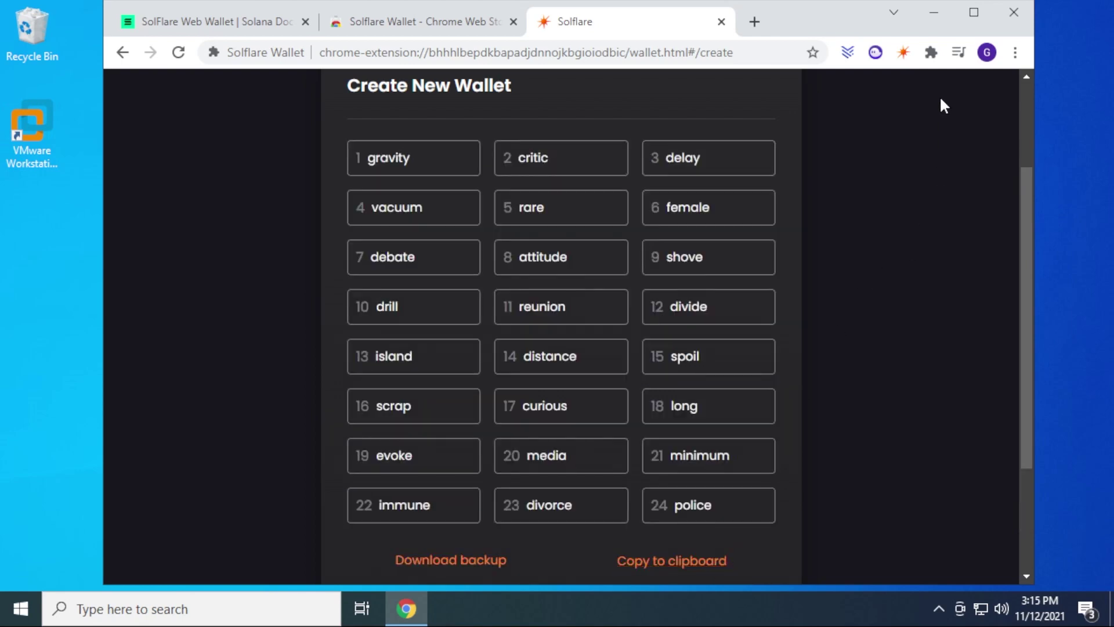
Maximize Chrome and copy the 24-word recovery phrase to the clipboard.
{"action": "left_click", "coordinate": [973, 13]}
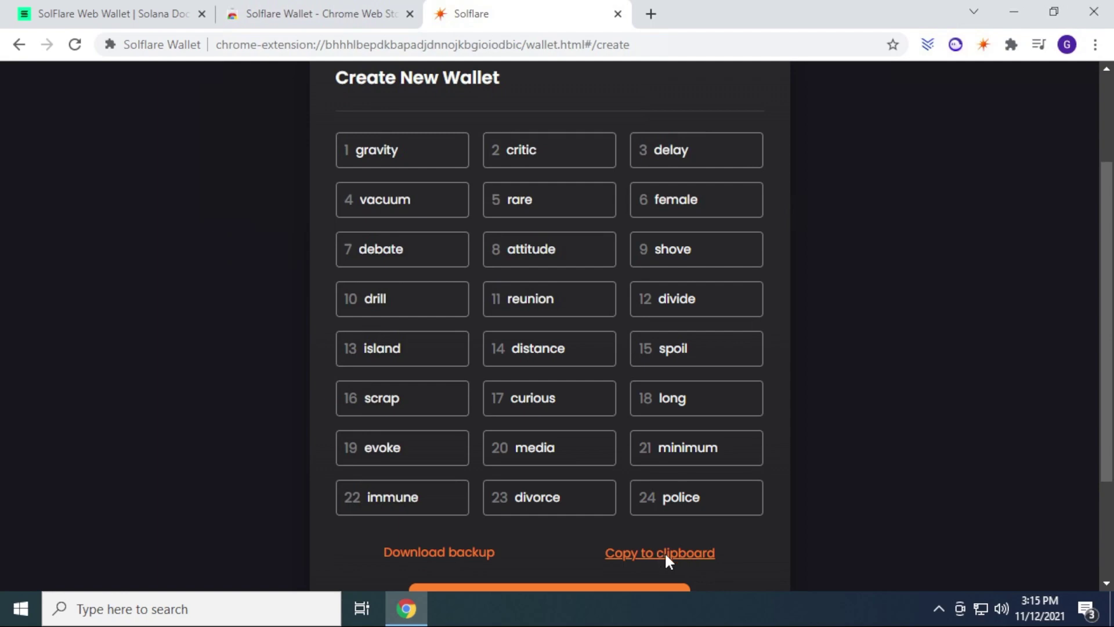
{"action": "left_click", "coordinate": [643, 553]}
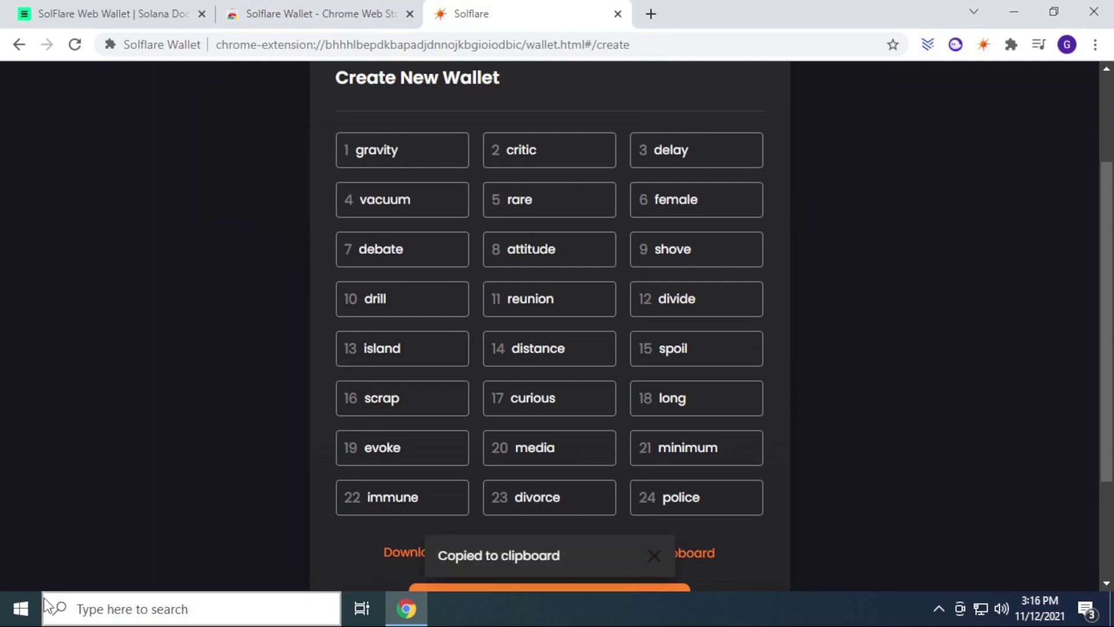
Open Notepad, paste the recovery phrase, and turn on Word Wrap.
{"action": "left_click", "coordinate": [95, 609]}
{"action": "type", "text": "notepad"}
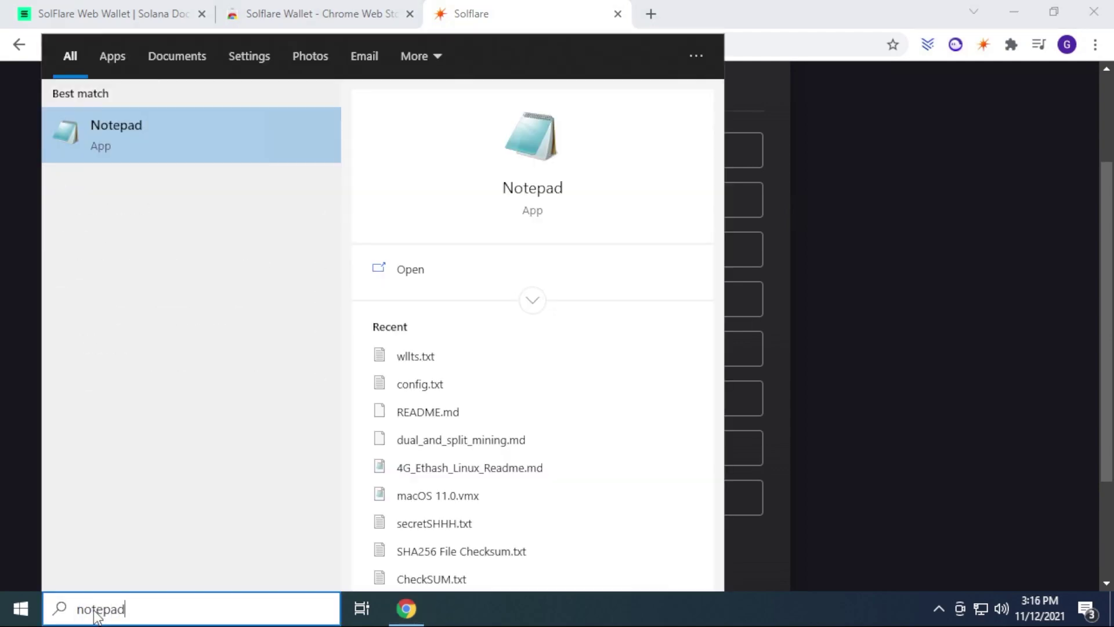
{"action": "key", "text": "Return"}
{"action": "key", "text": "ctrl+v"}
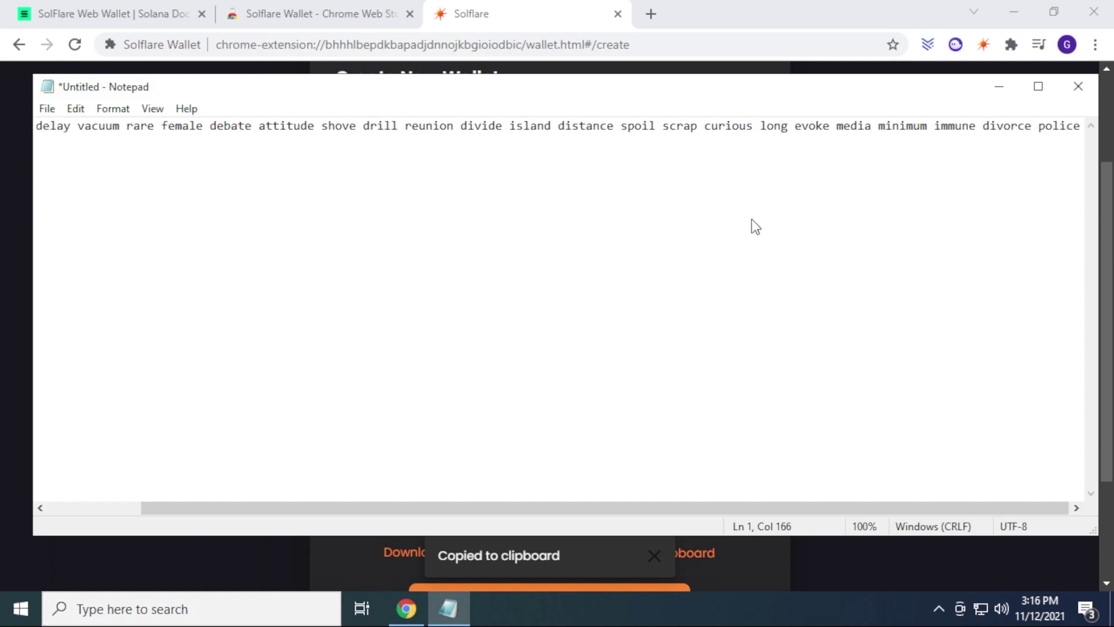
{"action": "left_click", "coordinate": [153, 108]}
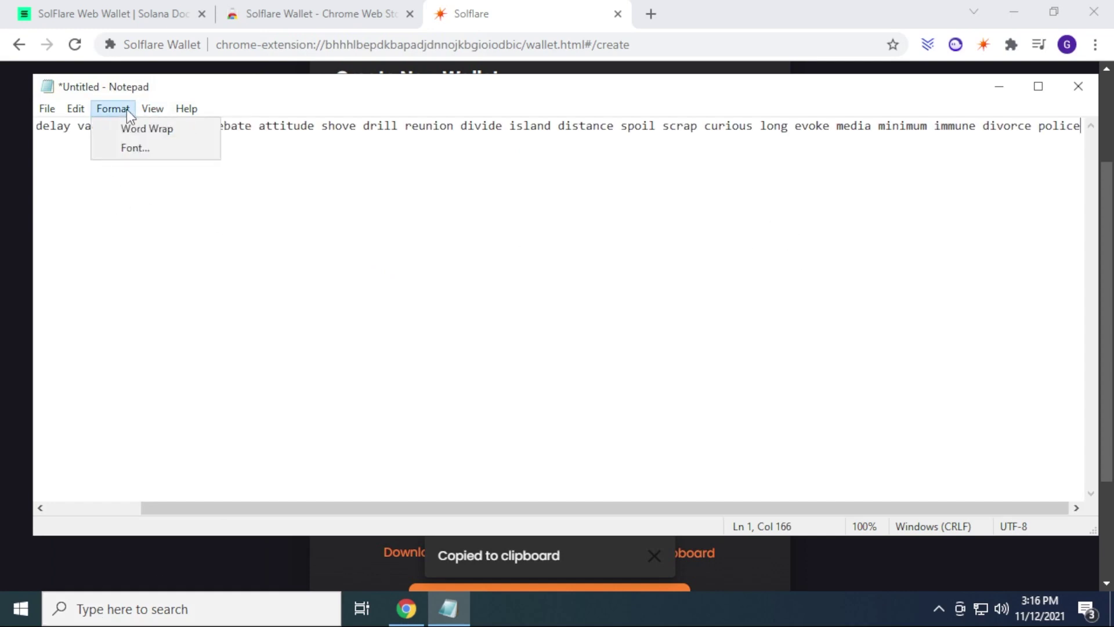
{"action": "left_click", "coordinate": [146, 128]}
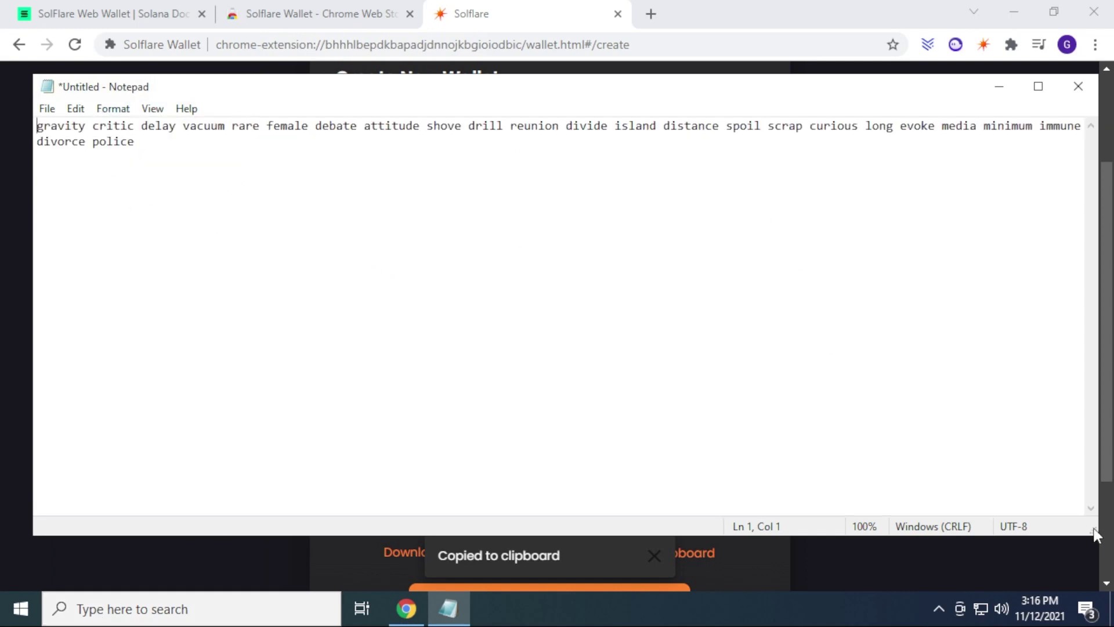
Narrow the Notepad window, place it beside the word list, then minimize it.
{"action": "left_click_drag", "start_coordinate": [1097, 534], "coordinate": [544, 551]}
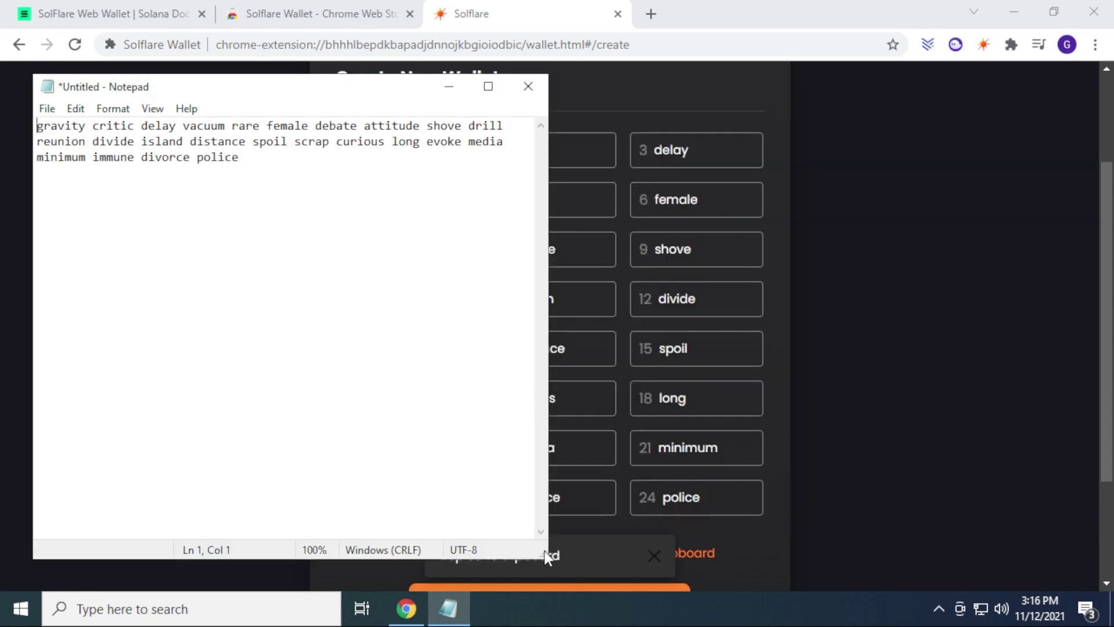
{"action": "left_click_drag", "start_coordinate": [200, 88], "coordinate": [740, 90]}
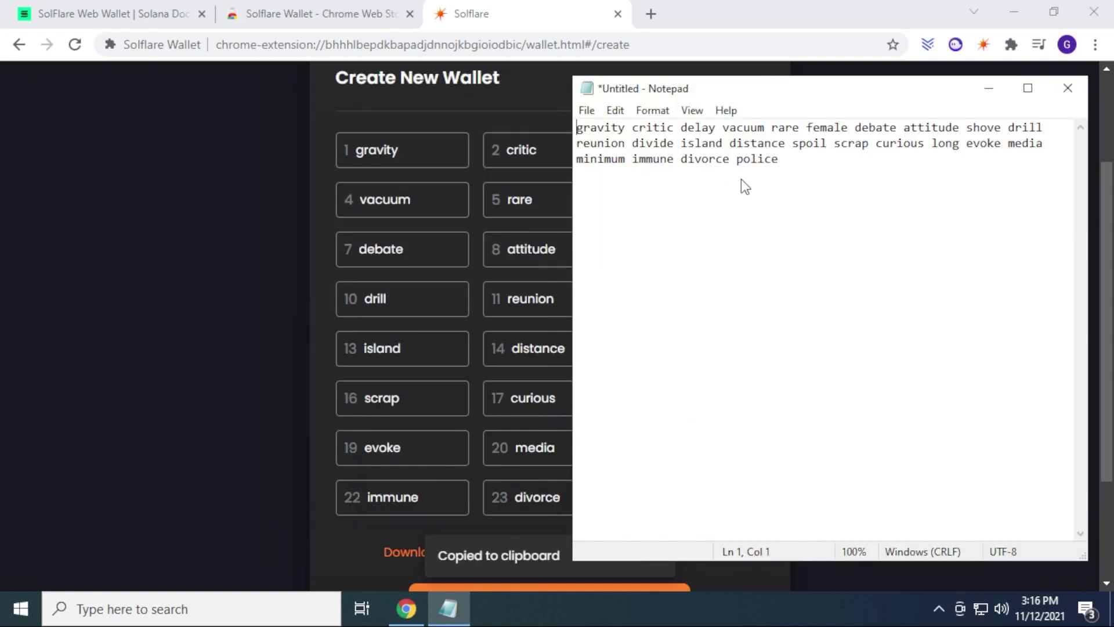
{"action": "left_click", "coordinate": [215, 231]}
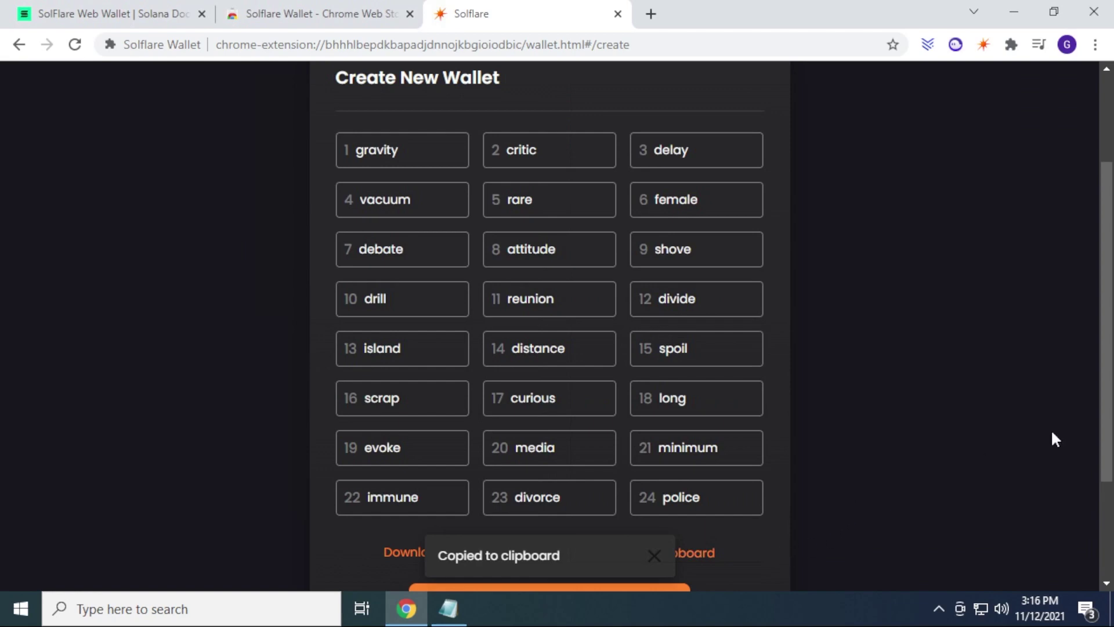
Advance to the verification page and arrange Chrome and Notepad side by side.
{"action": "left_click", "coordinate": [548, 588]}
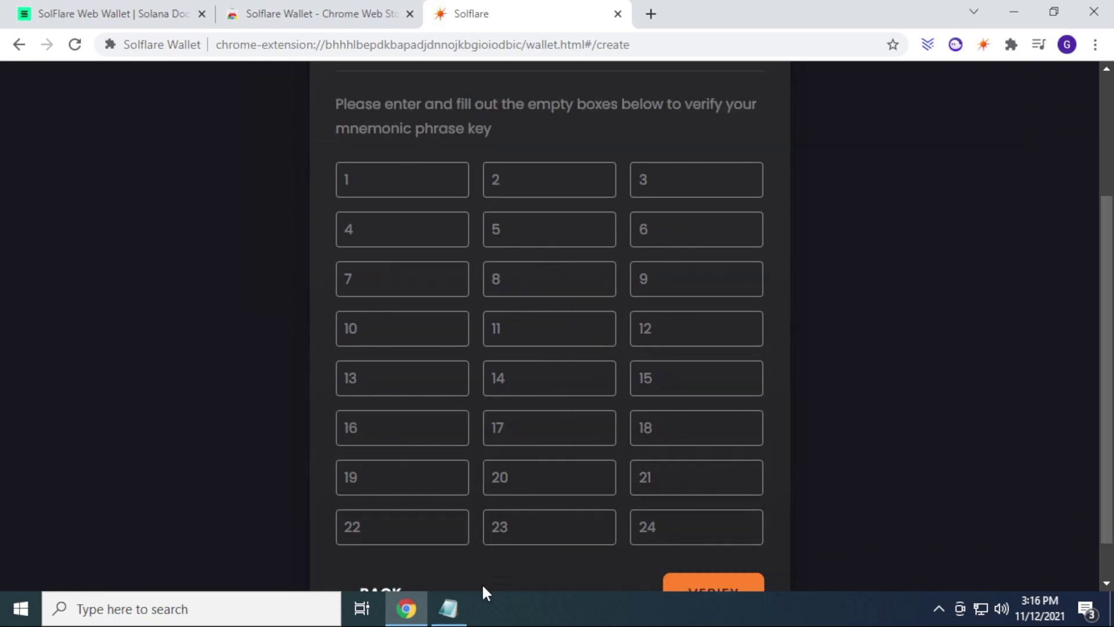
{"action": "mouse_move", "coordinate": [836, 8]}
{"action": "left_mouse_down"}
{"action": "mouse_move", "coordinate": [806, 30]}
{"action": "mouse_move", "coordinate": [706, 30]}
{"action": "left_mouse_up"}
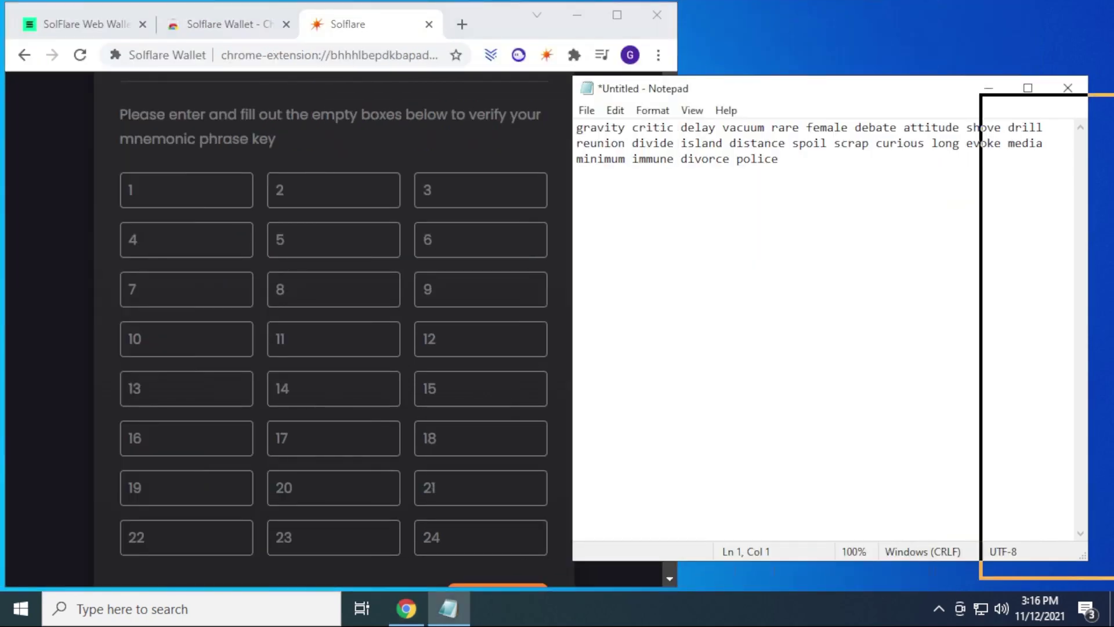
{"action": "left_click_drag", "start_coordinate": [670, 88], "coordinate": [820, 22]}
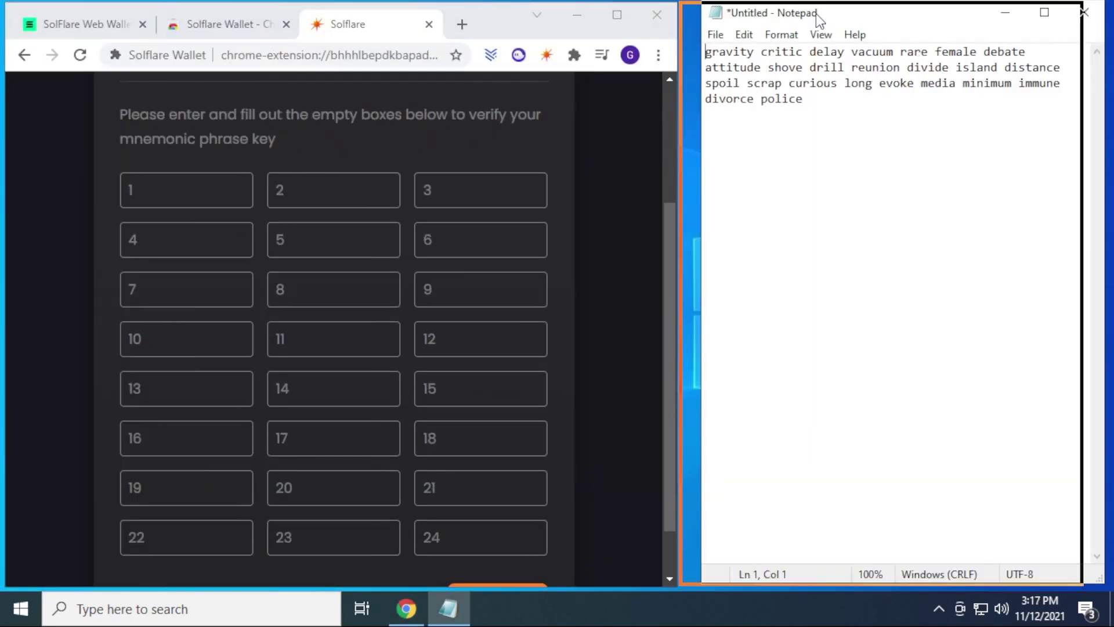
Copy the saved words into verification boxes 1–24, gravity through police, and submit them.
{"action": "left_click", "coordinate": [701, 54]}
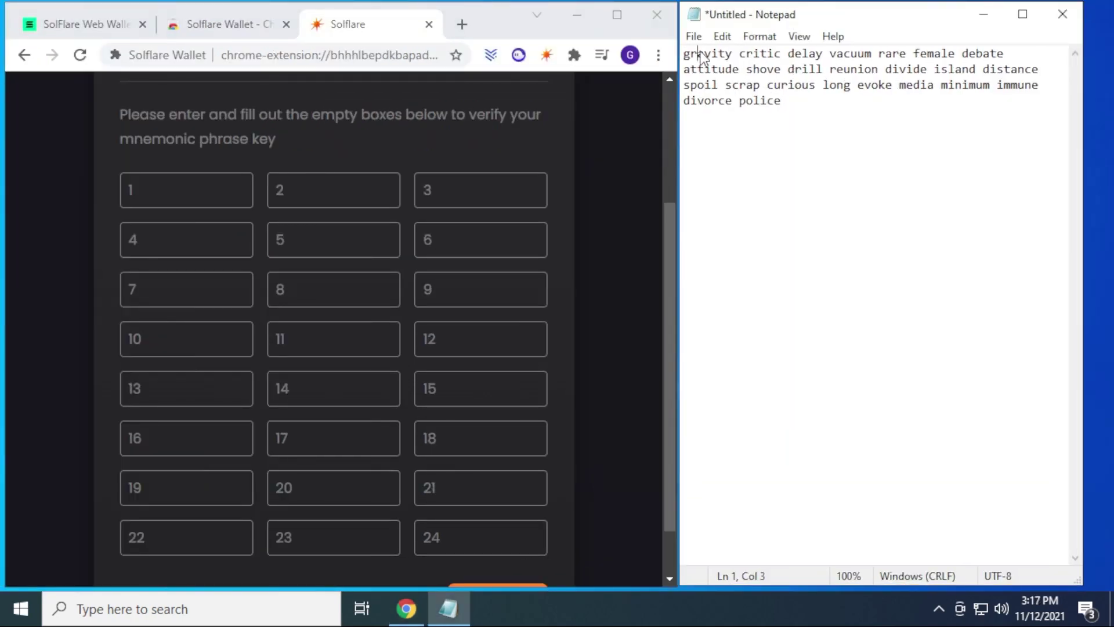
{"action": "double_click", "coordinate": [702, 54]}
{"action": "left_click", "coordinate": [175, 239]}
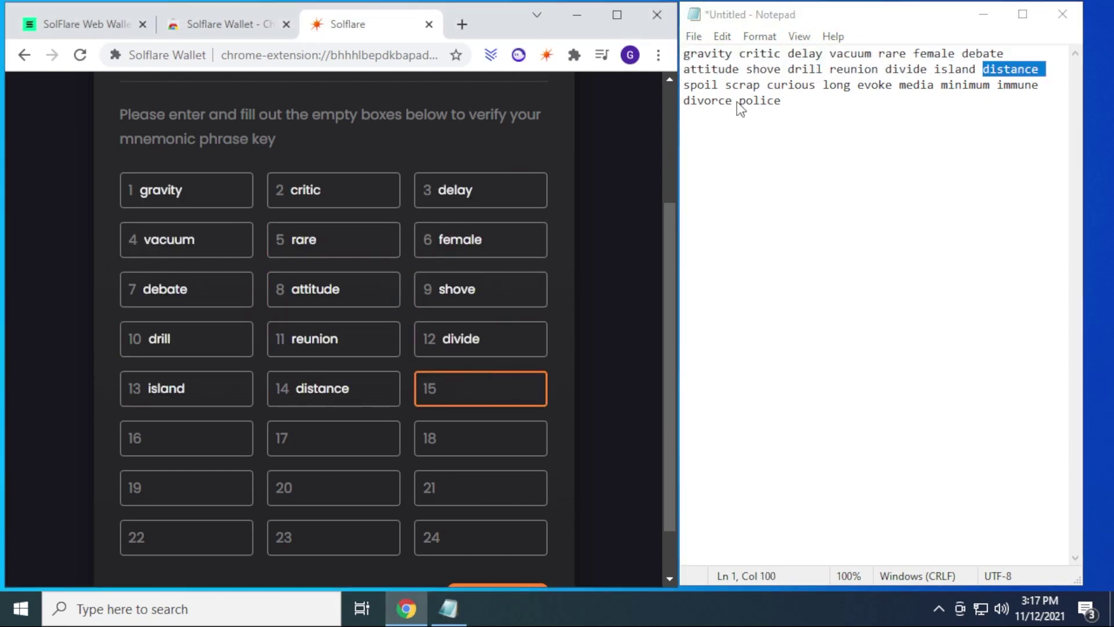
{"action": "left_click", "coordinate": [484, 541]}
{"action": "key", "text": "ctrl+v"}
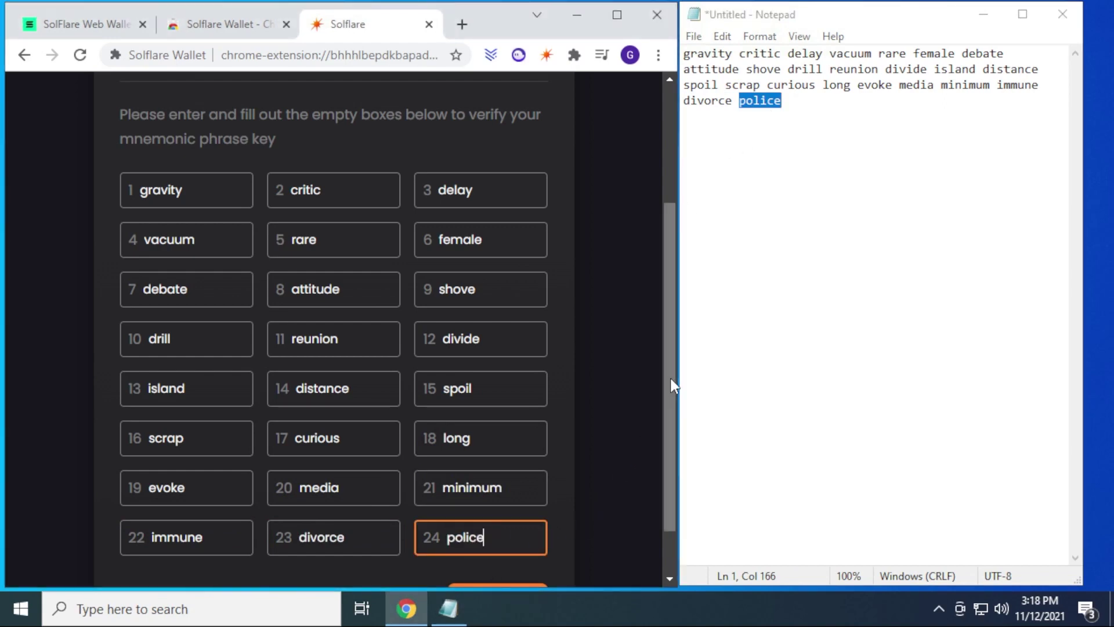
{"action": "left_click_drag", "start_coordinate": [671, 379], "coordinate": [661, 405]}
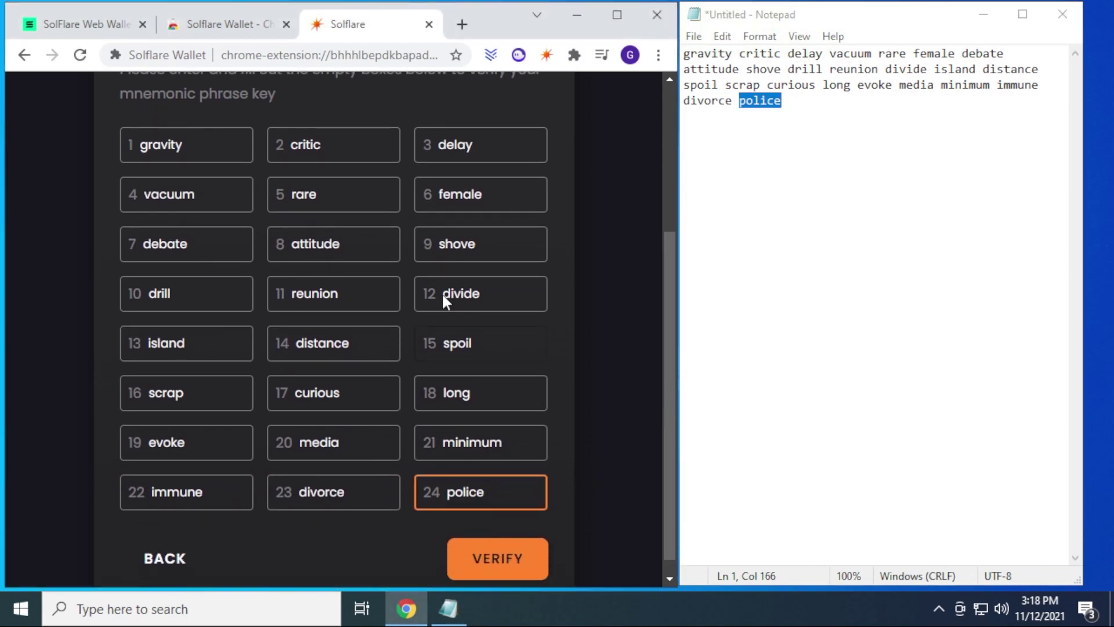
{"action": "left_click", "coordinate": [506, 558]}
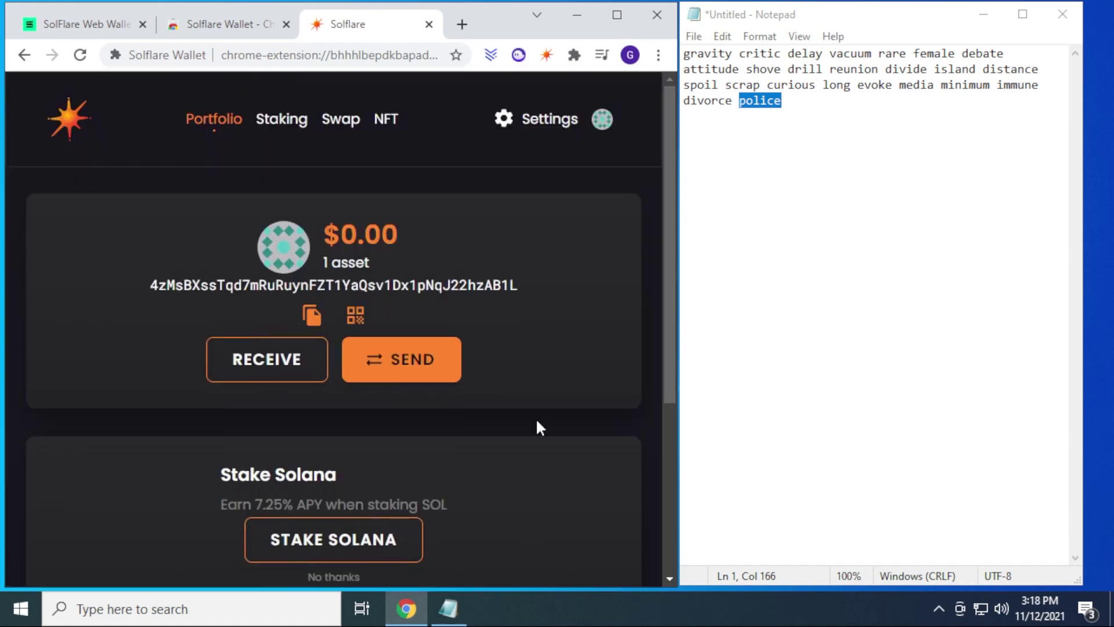
Maximize Chrome on the portfolio dashboard and bring up the Receive SOL dialog.
{"action": "left_click", "coordinate": [618, 15]}
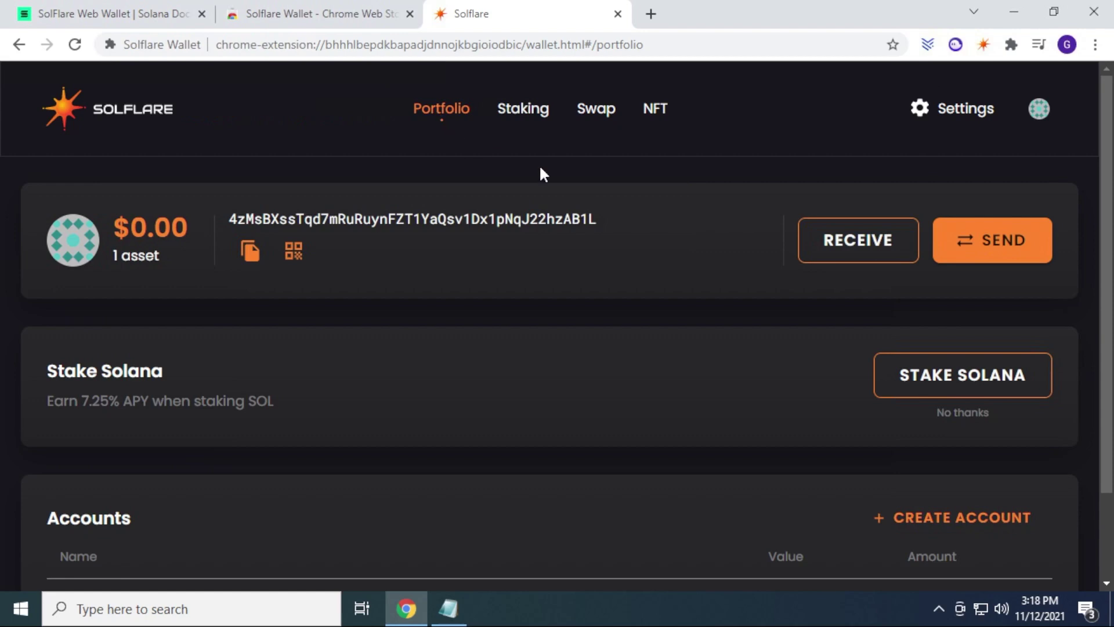
{"action": "left_click", "coordinate": [840, 241]}
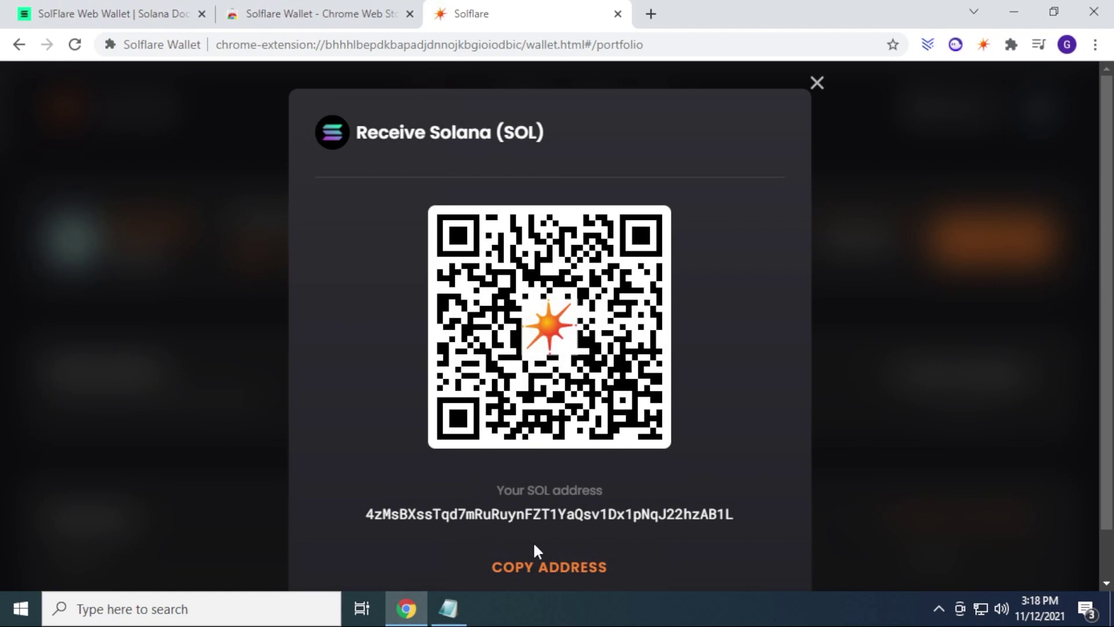
Copy the wallet's SOL address and close the Receive SOL dialog.
{"action": "left_click", "coordinate": [540, 568]}
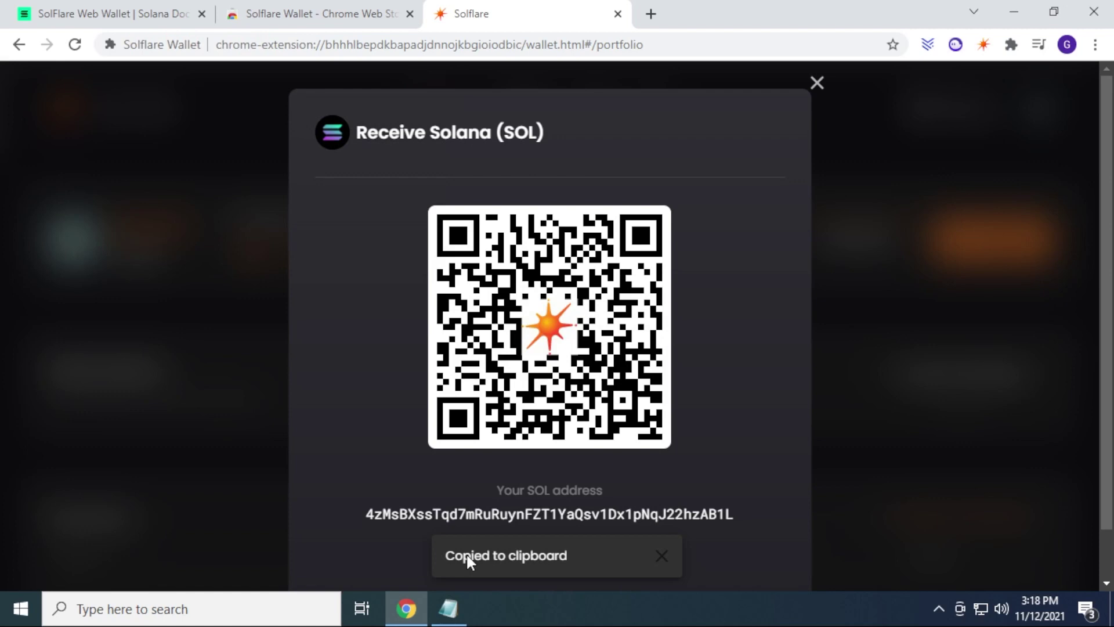
{"action": "left_click", "coordinate": [817, 83]}
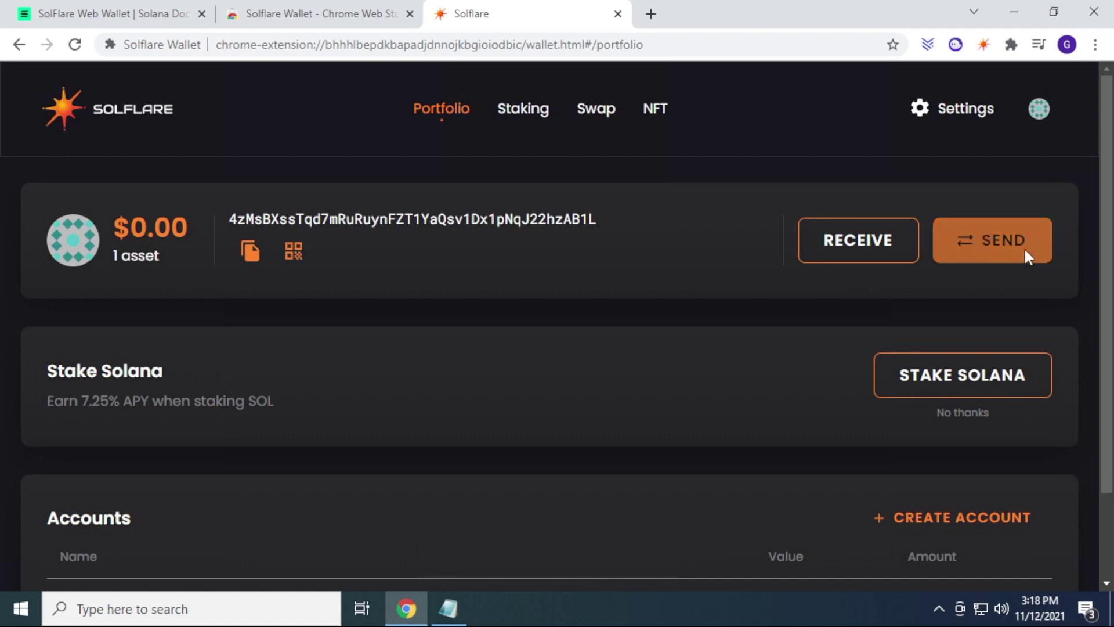
{"action": "left_click", "coordinate": [1018, 241]}
{"action": "mouse_move", "coordinate": [548, 275]}
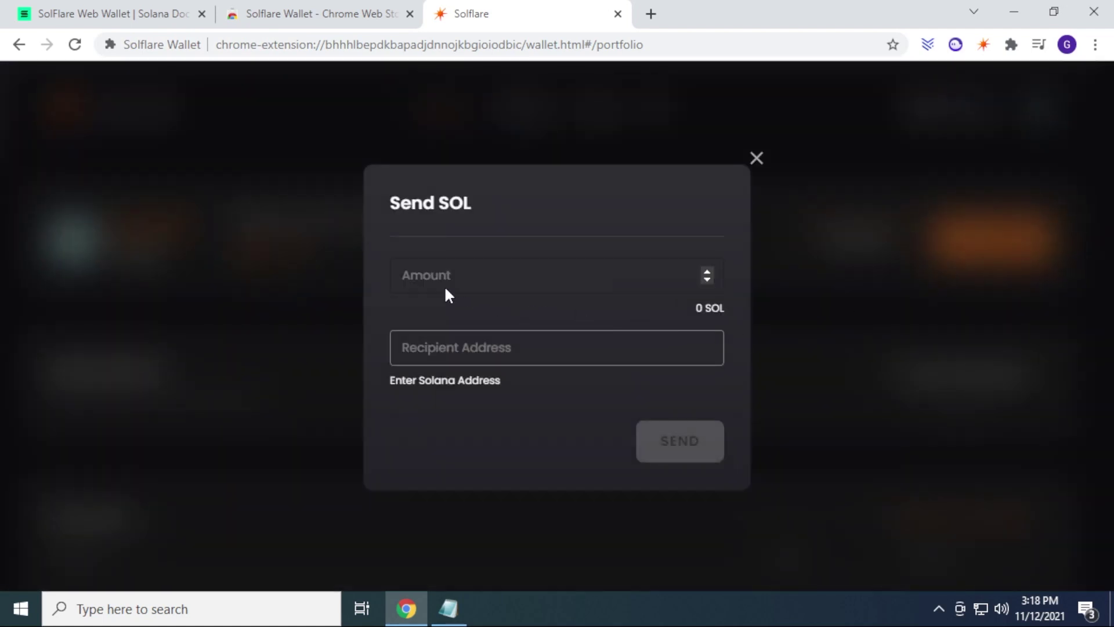
{"action": "left_click", "coordinate": [546, 276]}
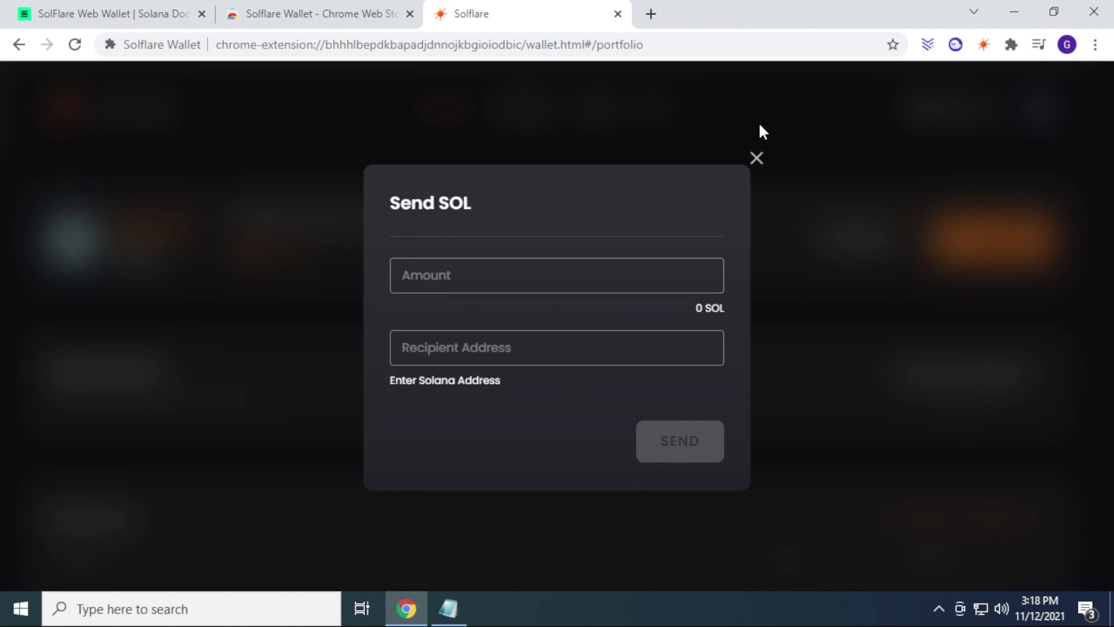
{"action": "left_click", "coordinate": [758, 159]}
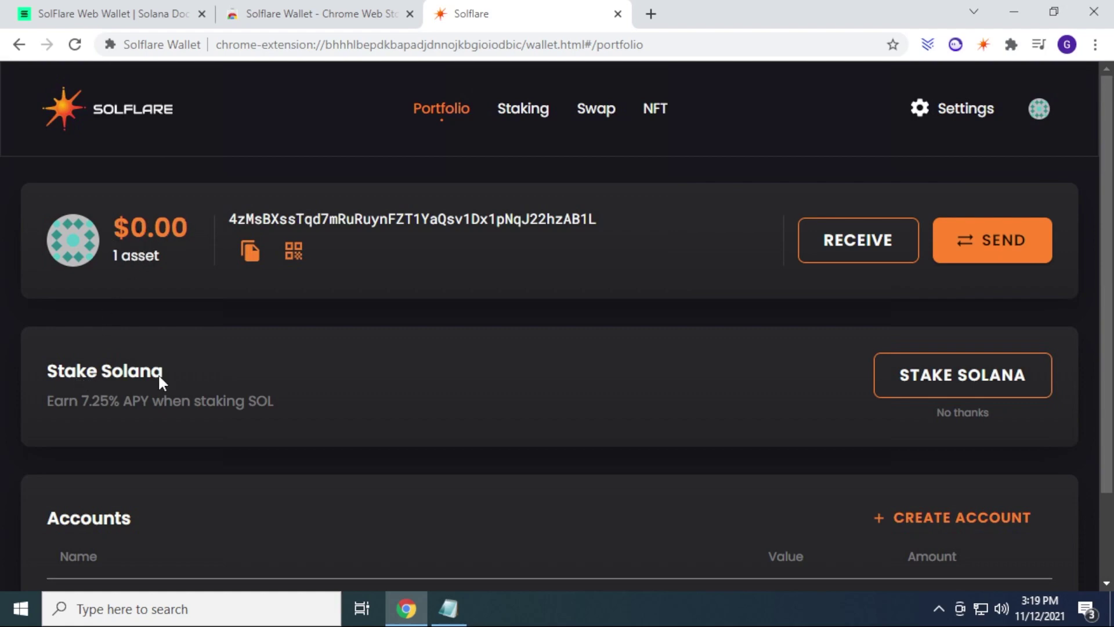
{"action": "left_click", "coordinate": [965, 375]}
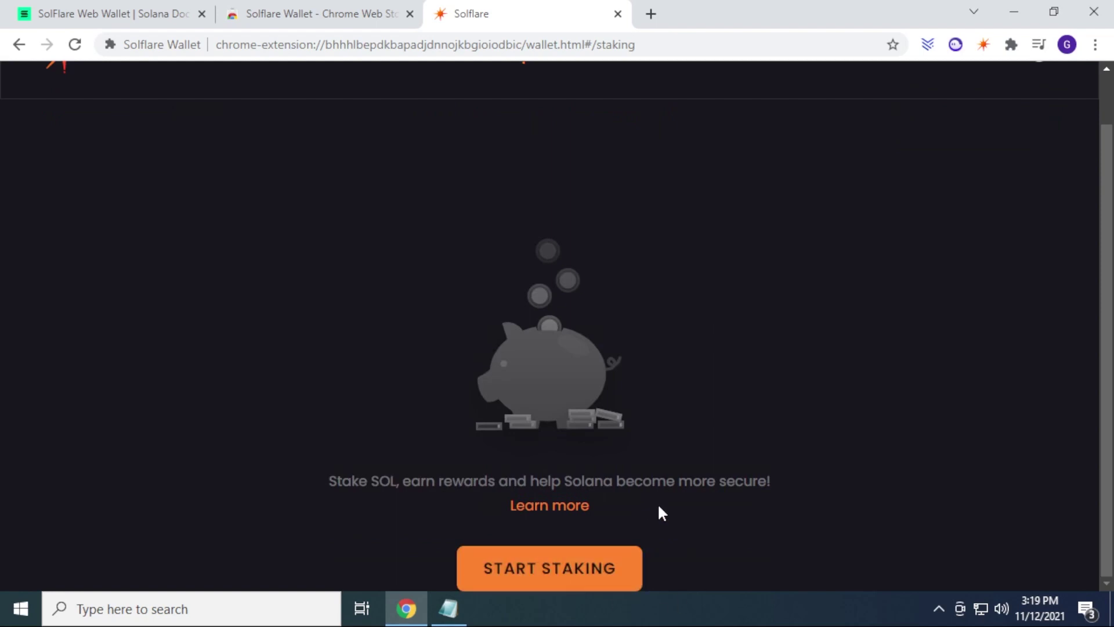
{"action": "left_click", "coordinate": [165, 110]}
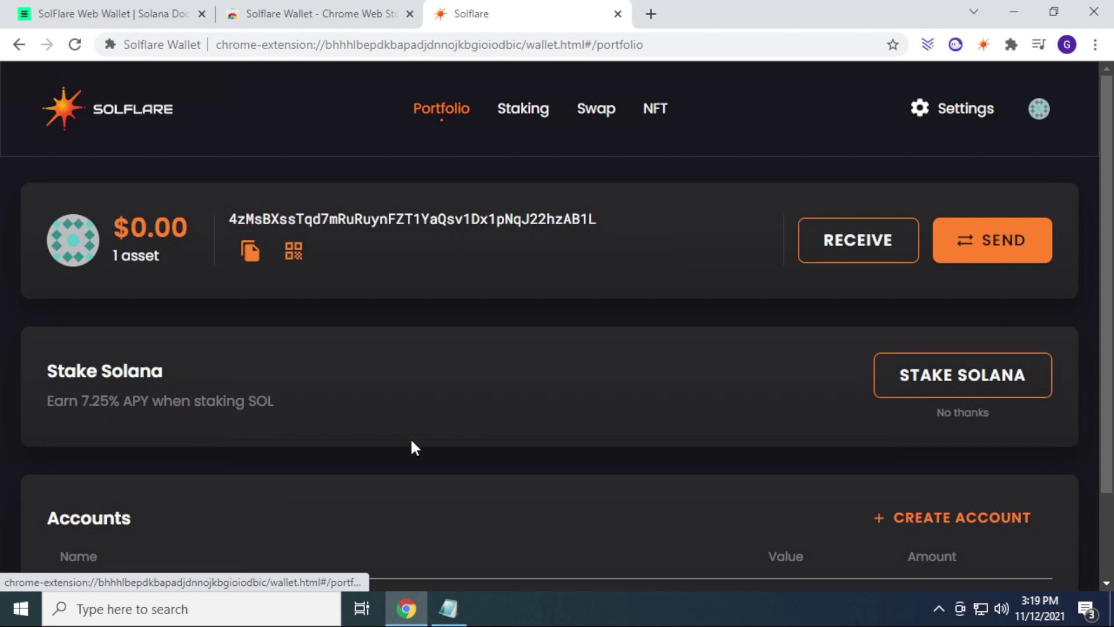
{"action": "scroll", "coordinate": [411, 438], "scroll_direction": "down", "scroll_amount": 2}
{"action": "scroll", "coordinate": [410, 437], "scroll_direction": "down", "scroll_amount": 1}
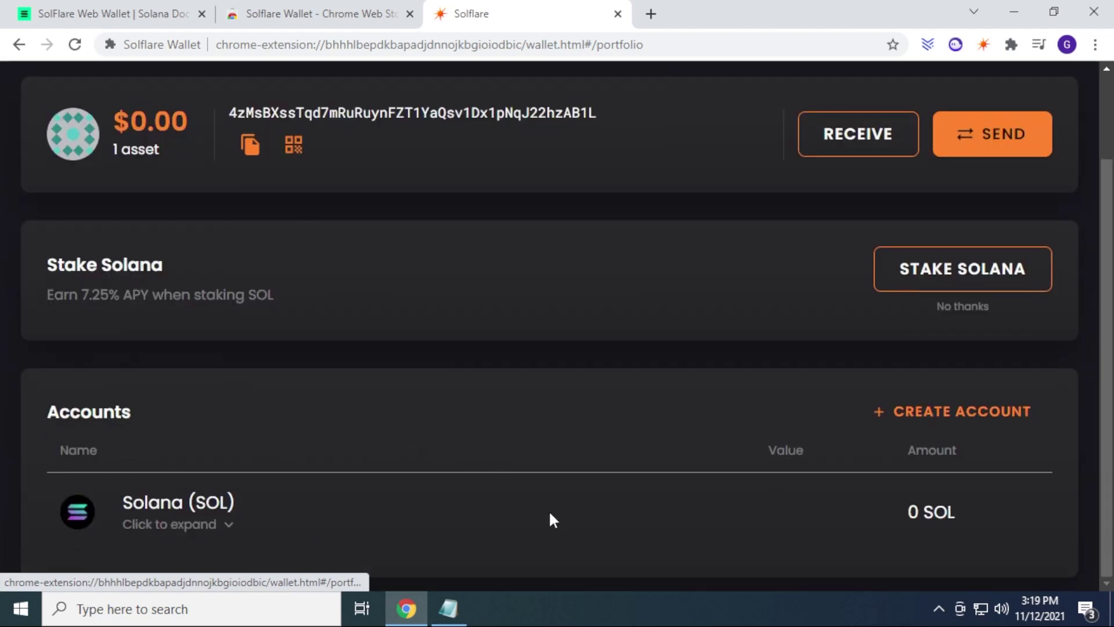
Start and then cancel a new token account, and switch to the Staking page.
{"action": "left_click", "coordinate": [972, 412]}
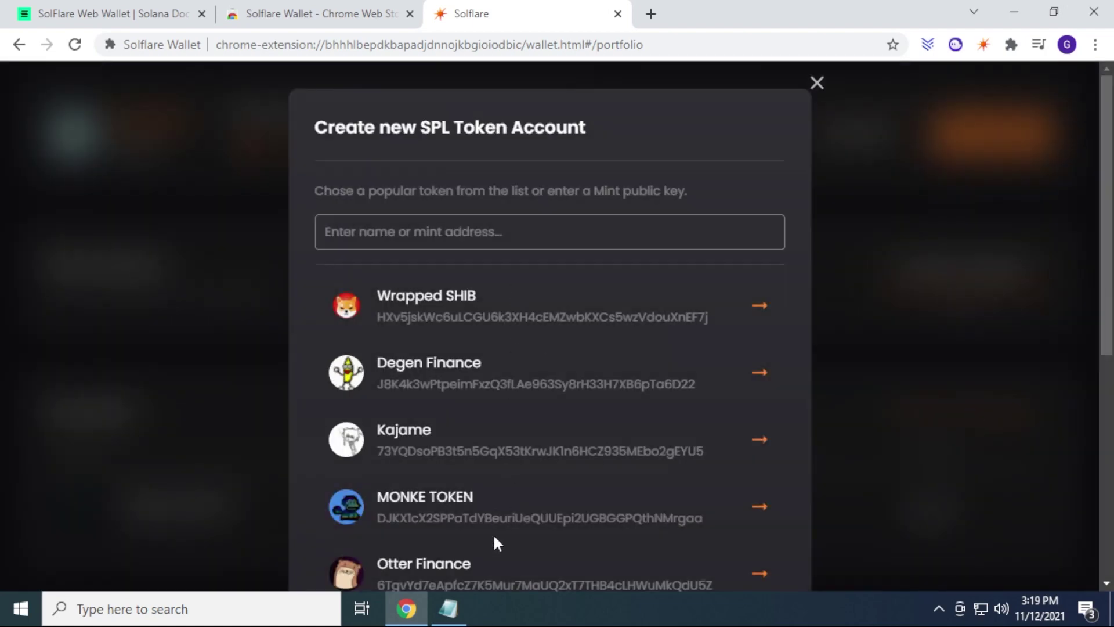
{"action": "scroll", "coordinate": [494, 534], "scroll_direction": "down", "scroll_amount": 2}
{"action": "scroll", "coordinate": [571, 494], "scroll_direction": "down", "scroll_amount": 3}
{"action": "scroll", "coordinate": [571, 494], "scroll_direction": "up", "scroll_amount": 5}
{"action": "key", "text": "Escape"}
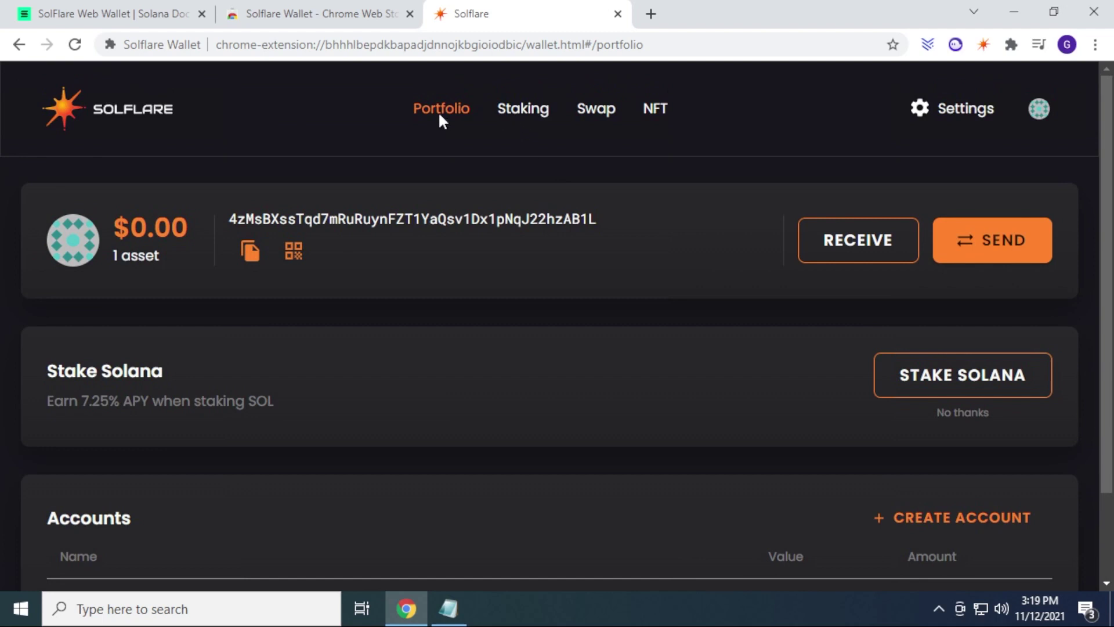
{"action": "left_click", "coordinate": [529, 112]}
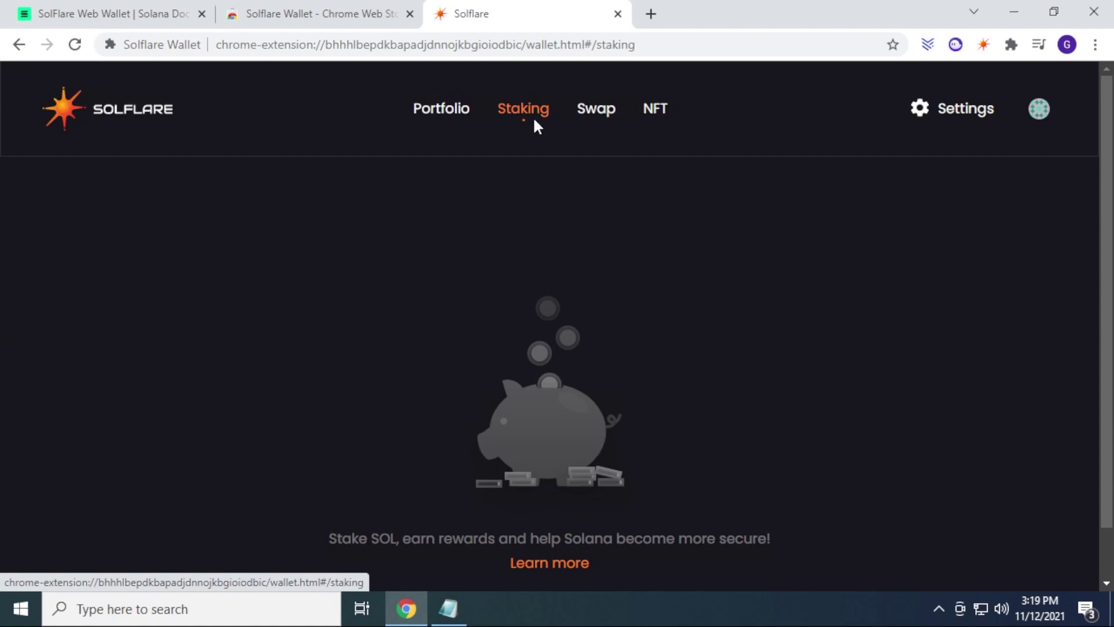
On the Swap page, view the list of tokens to swap into, then dismiss it.
{"action": "left_click", "coordinate": [611, 108]}
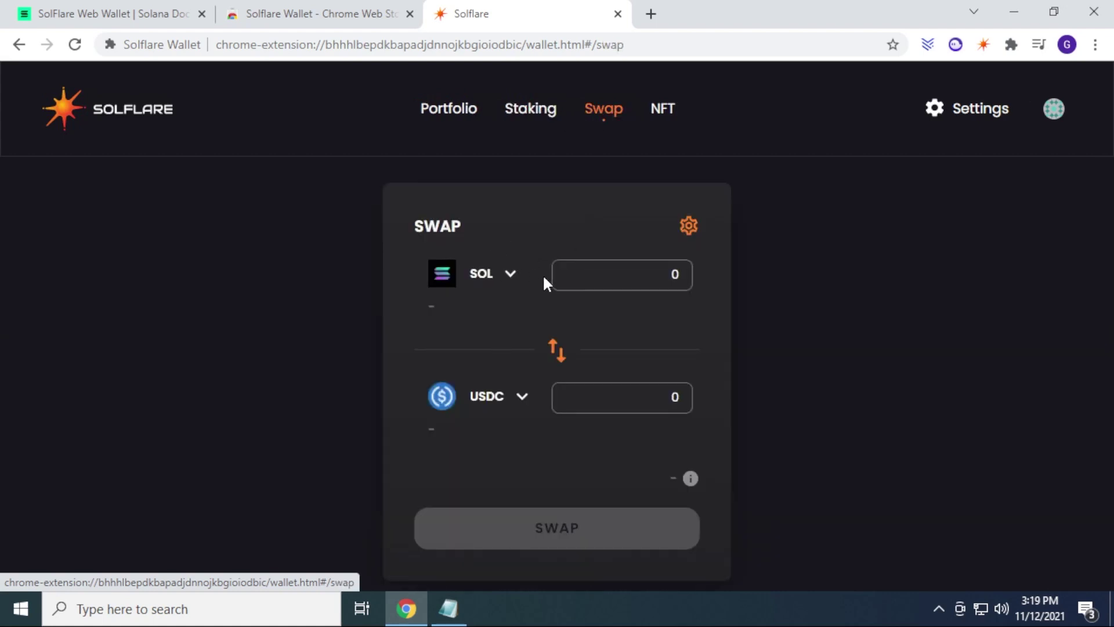
{"action": "left_click", "coordinate": [524, 395]}
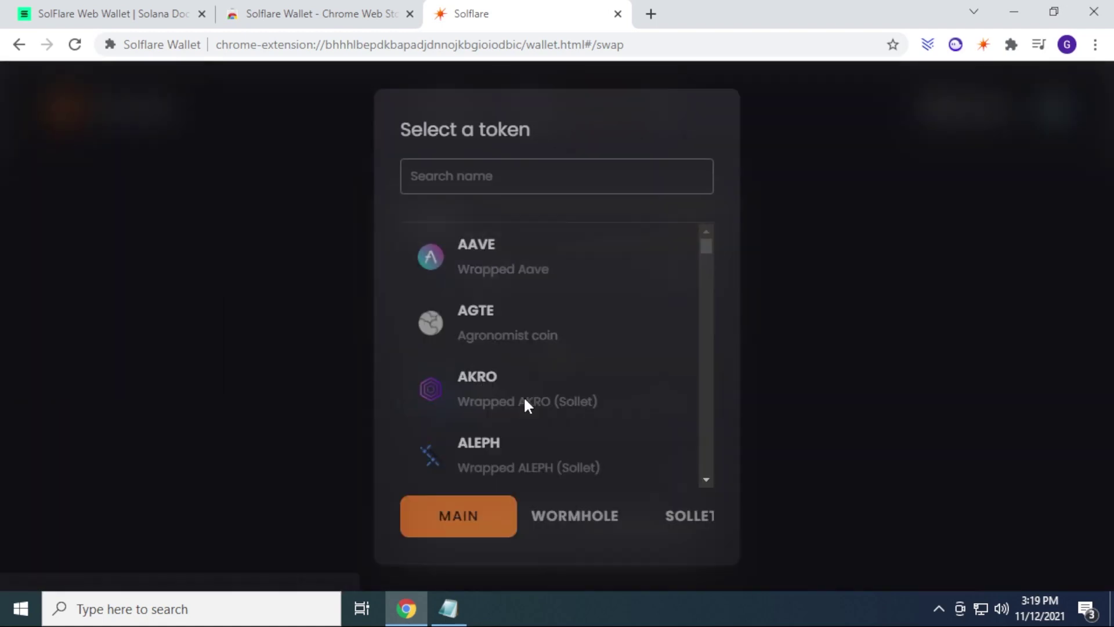
{"action": "left_click", "coordinate": [755, 155]}
On the empty NFT page, view the NFT receiving address, then close that dialog.
{"action": "left_click", "coordinate": [662, 108]}
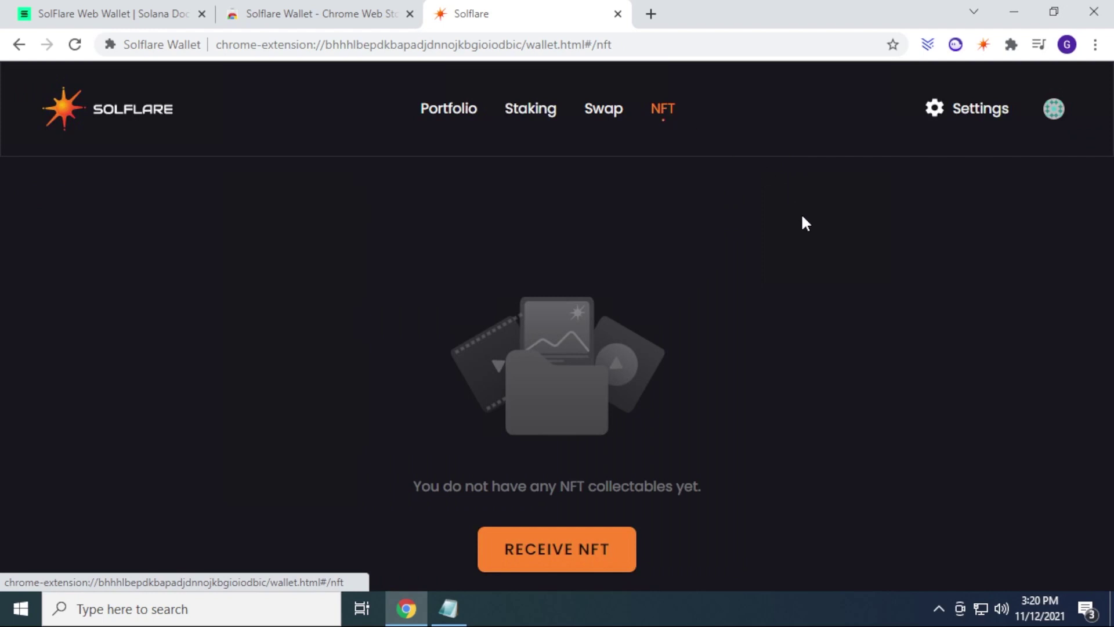
{"action": "left_click", "coordinate": [557, 557]}
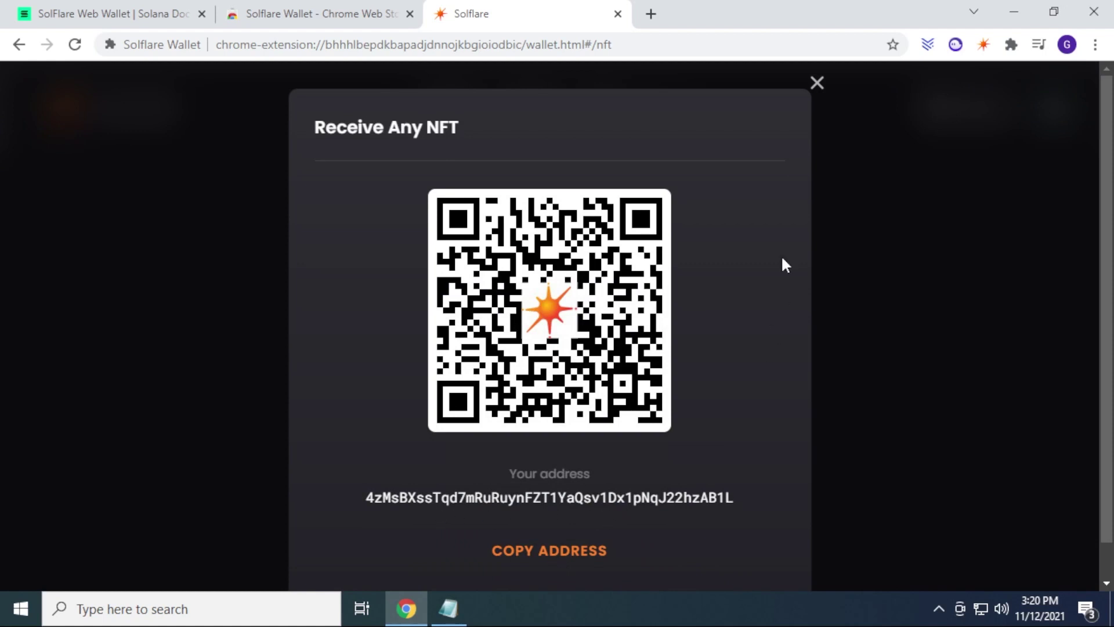
{"action": "left_click", "coordinate": [817, 81]}
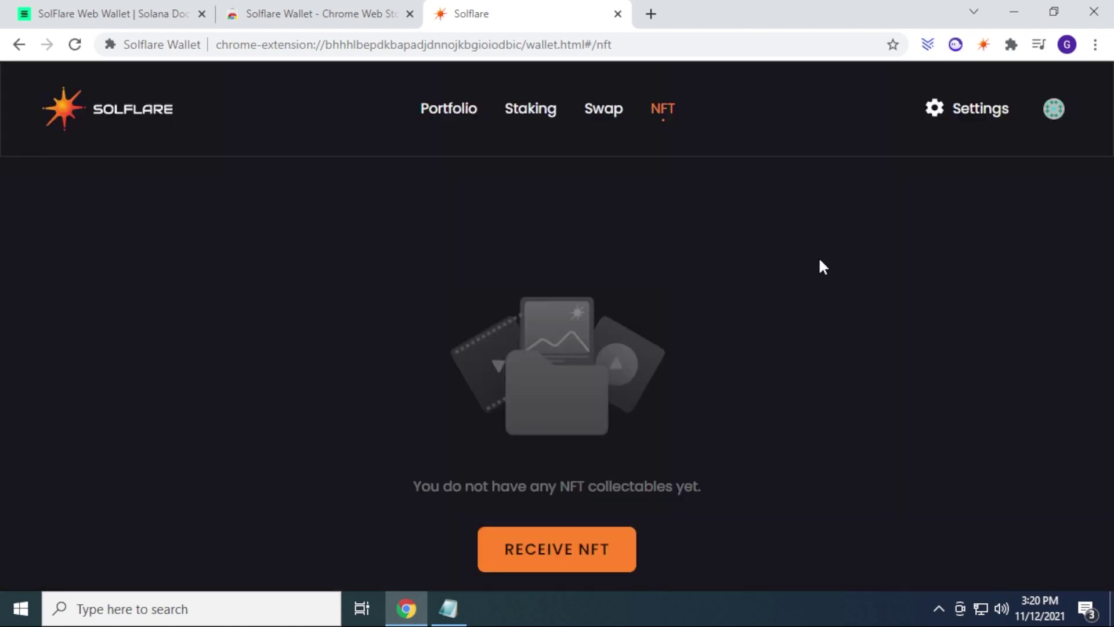
{"action": "left_click", "coordinate": [975, 108]}
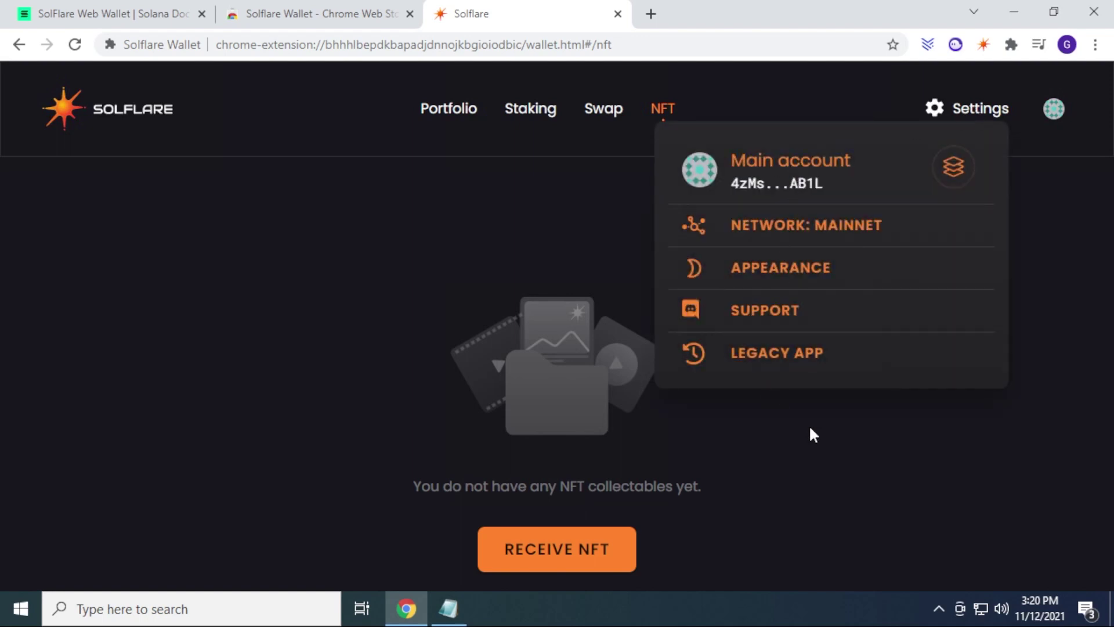
{"action": "left_click", "coordinate": [804, 178]}
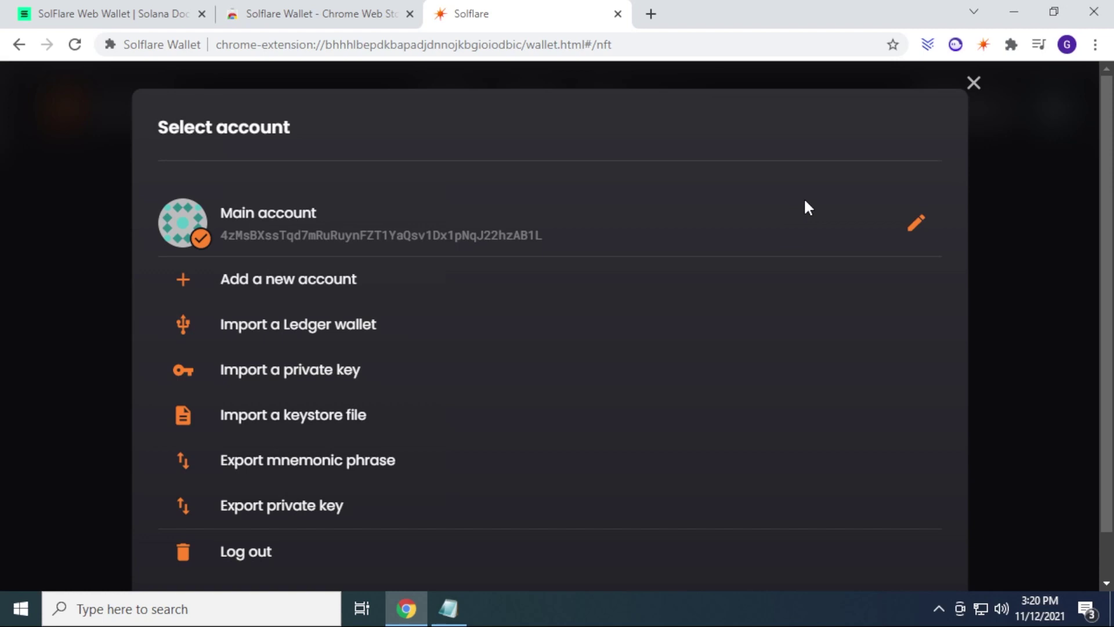
{"action": "left_click", "coordinate": [975, 86]}
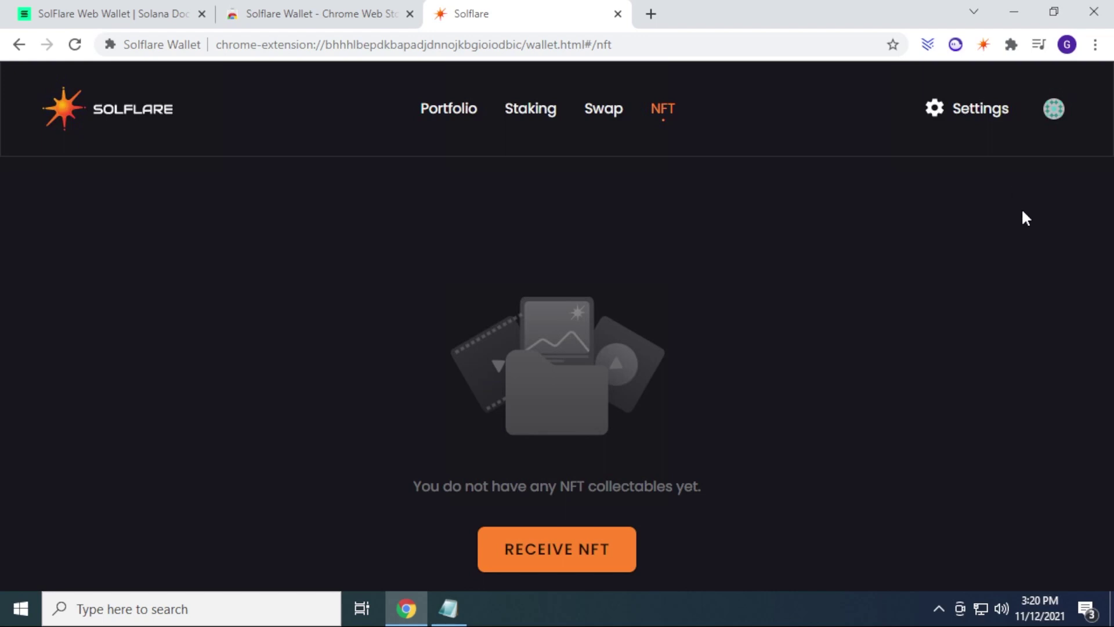